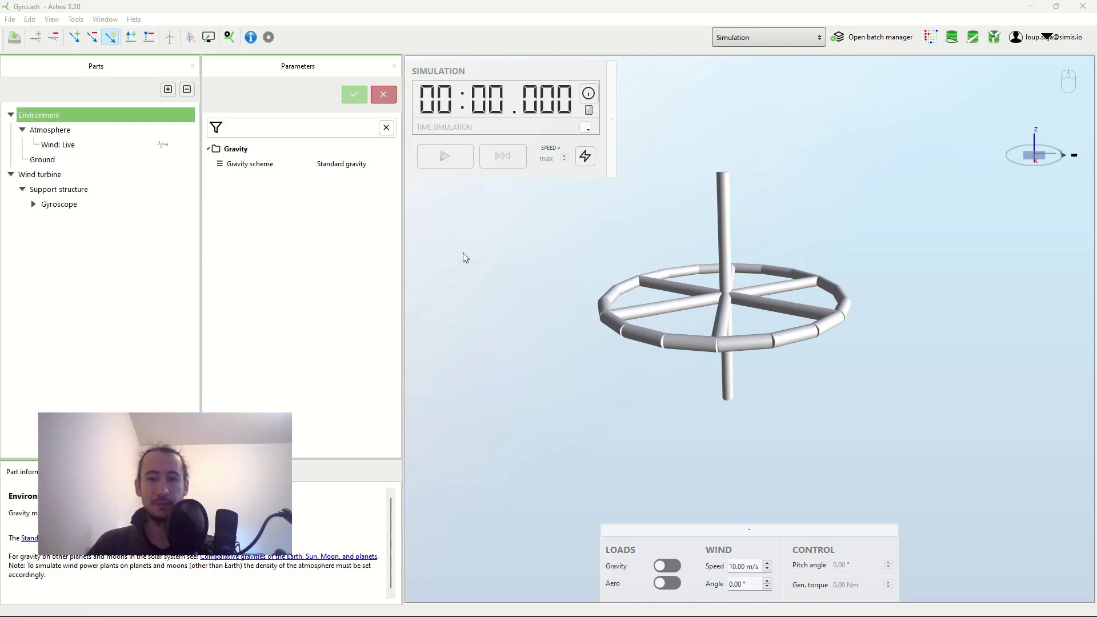
Step: Run the gyroscope simulation briefly, then reset it to time zero
click(445, 156)
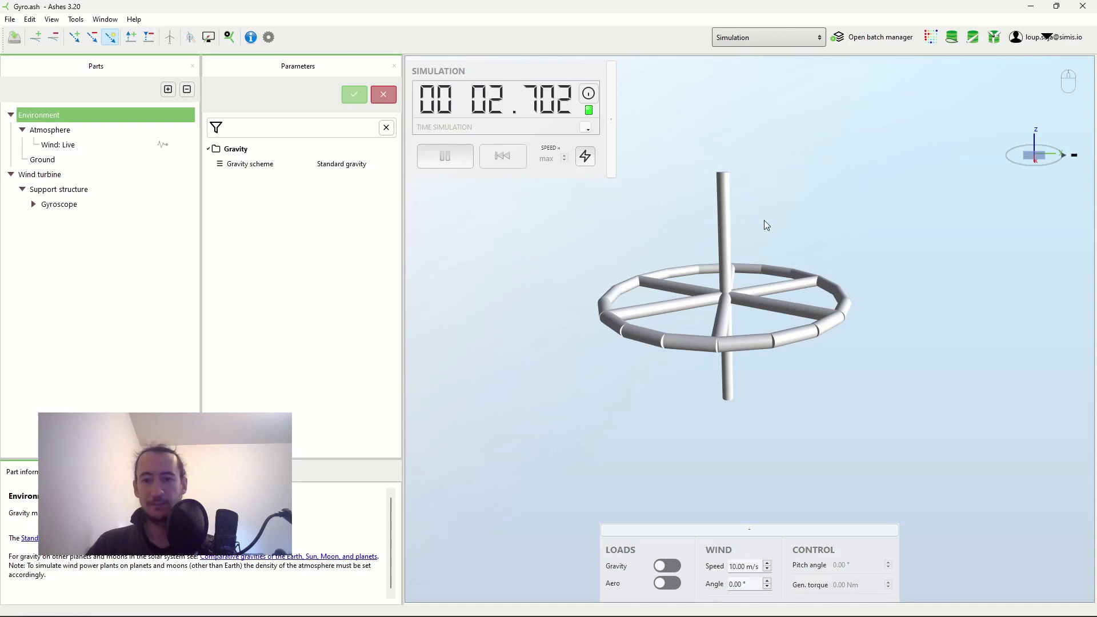
scroll(731, 261, down, 2)
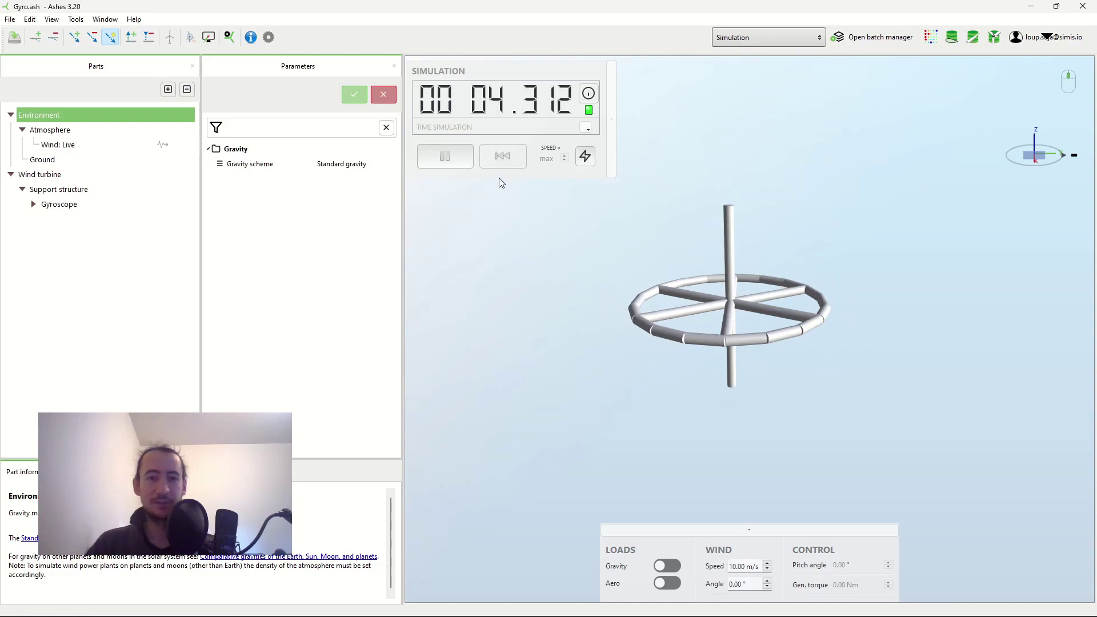
click(492, 159)
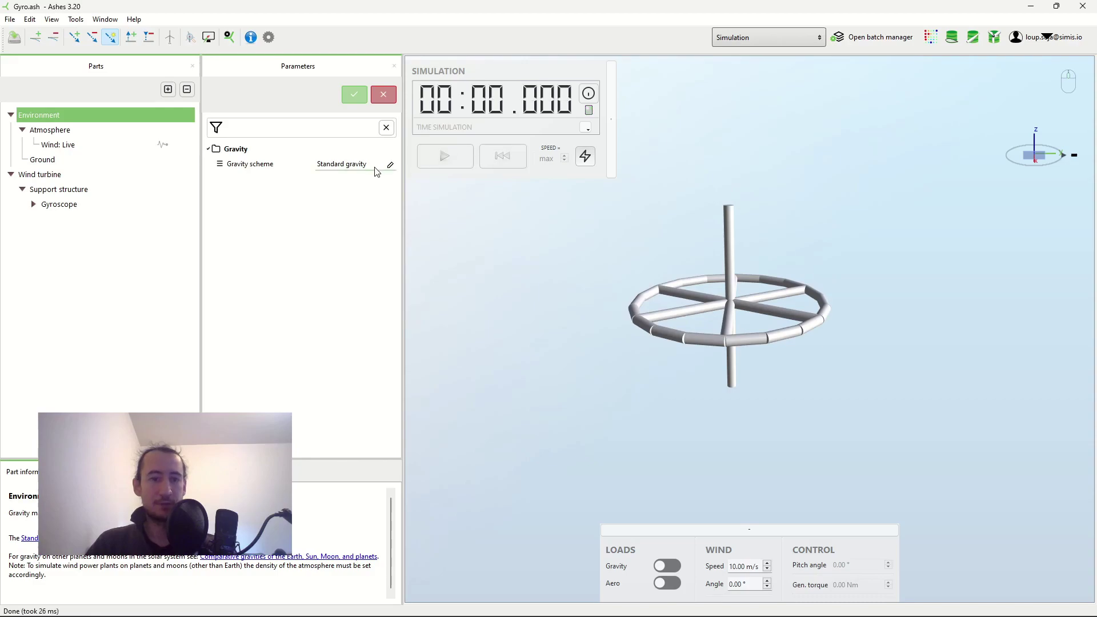
Step: Import Gyro loads.txt onto the Gyroscope part and run the simulation with it
click(158, 203)
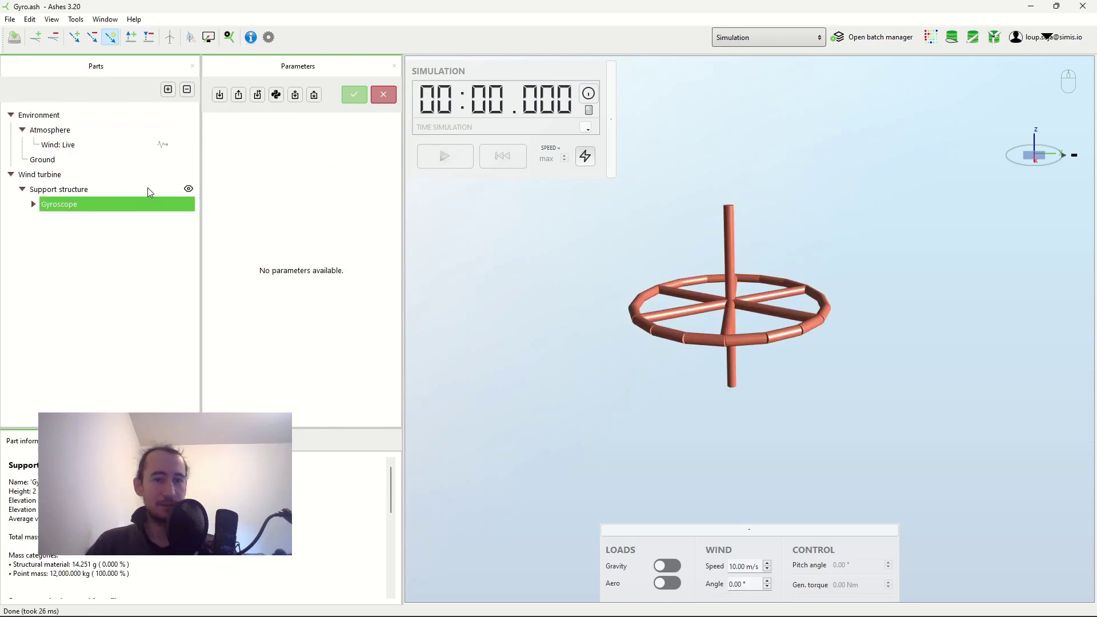
click(258, 97)
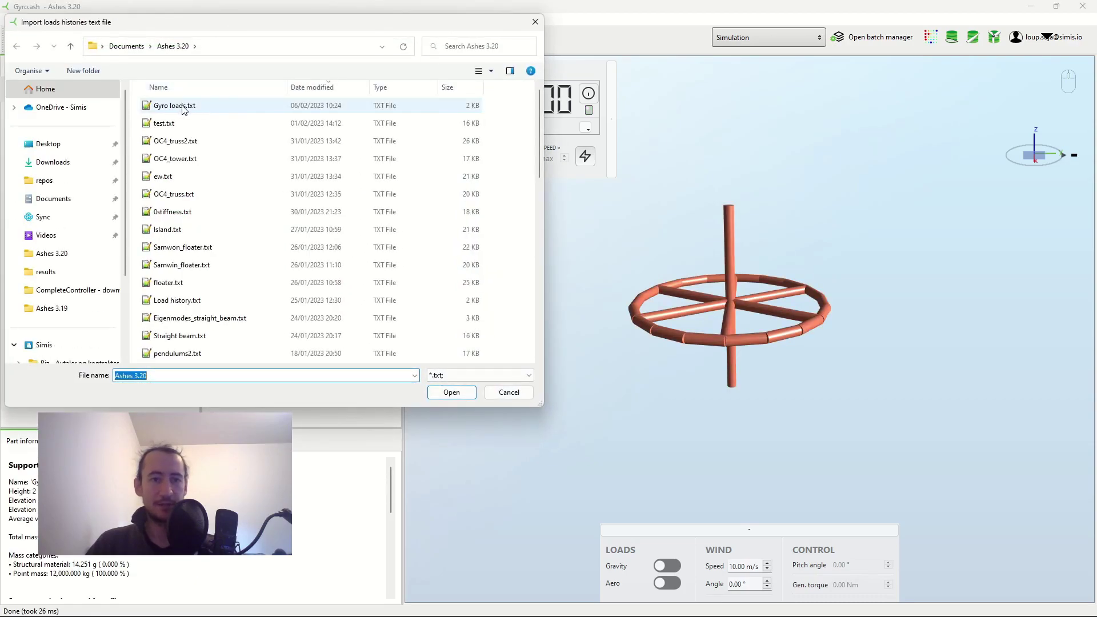
double_click(183, 106)
click(442, 160)
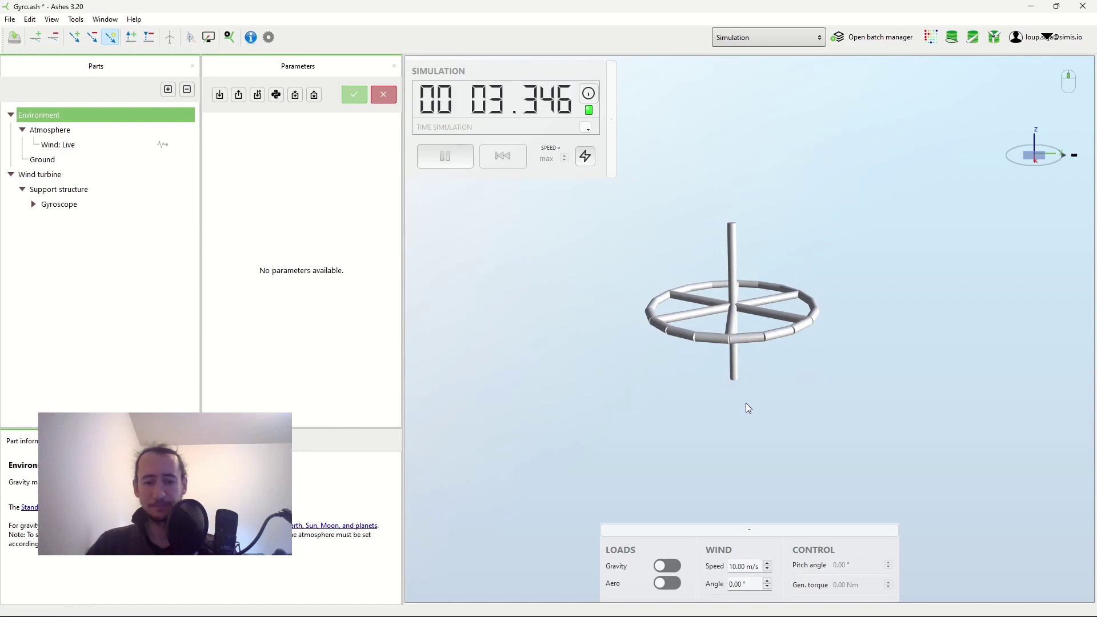
drag(746, 402, 729, 380)
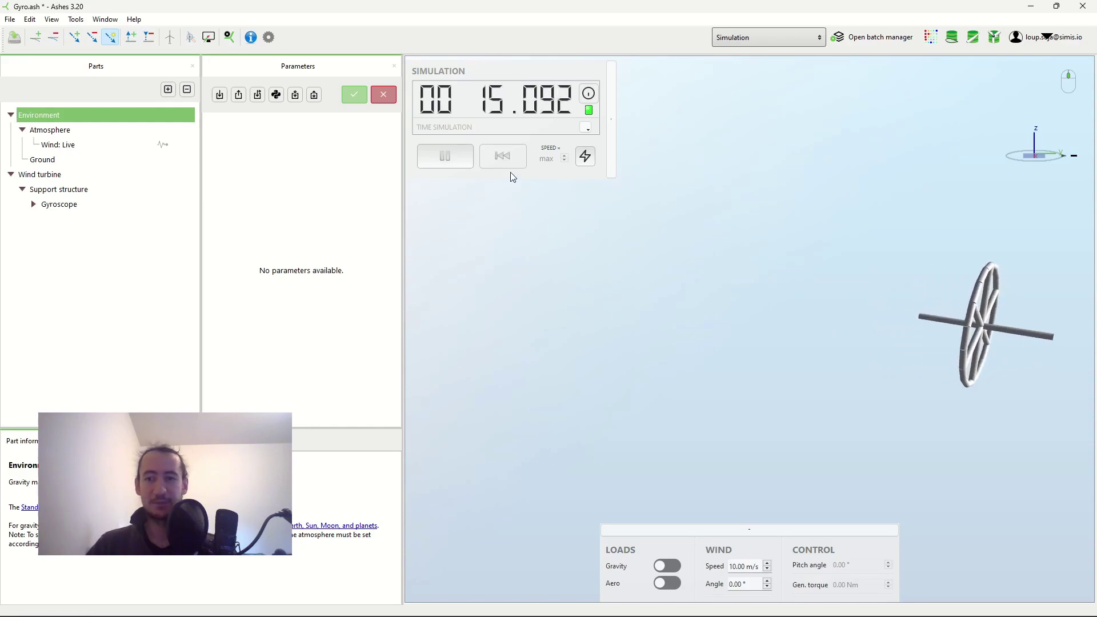
Step: Reset the run and set Analysis Parameters to one prescribed load of type Moment
click(500, 162)
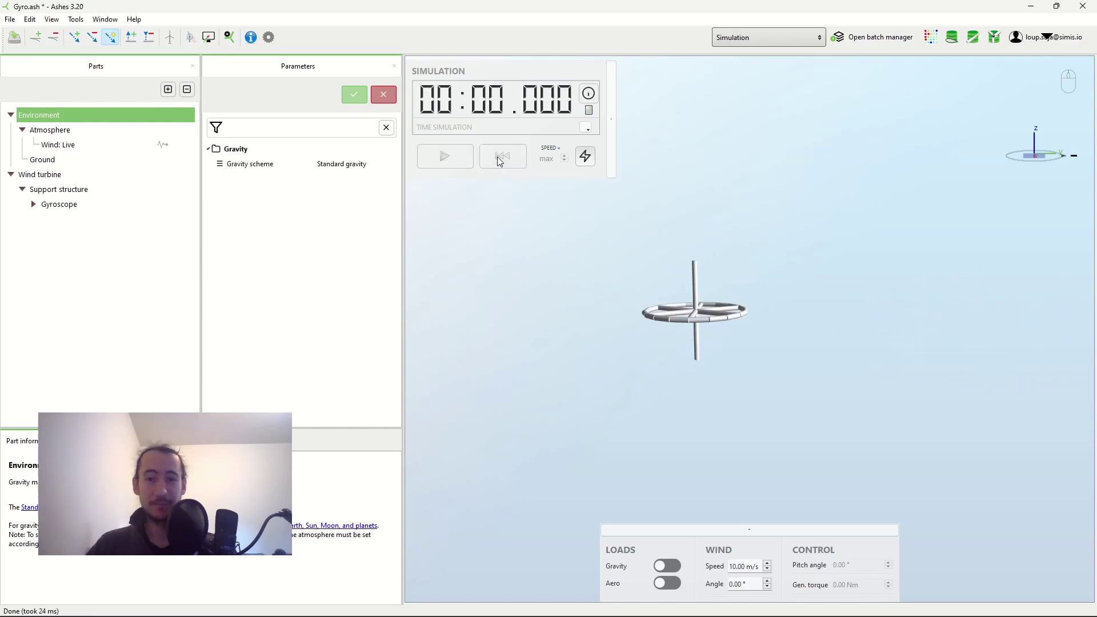
click(229, 38)
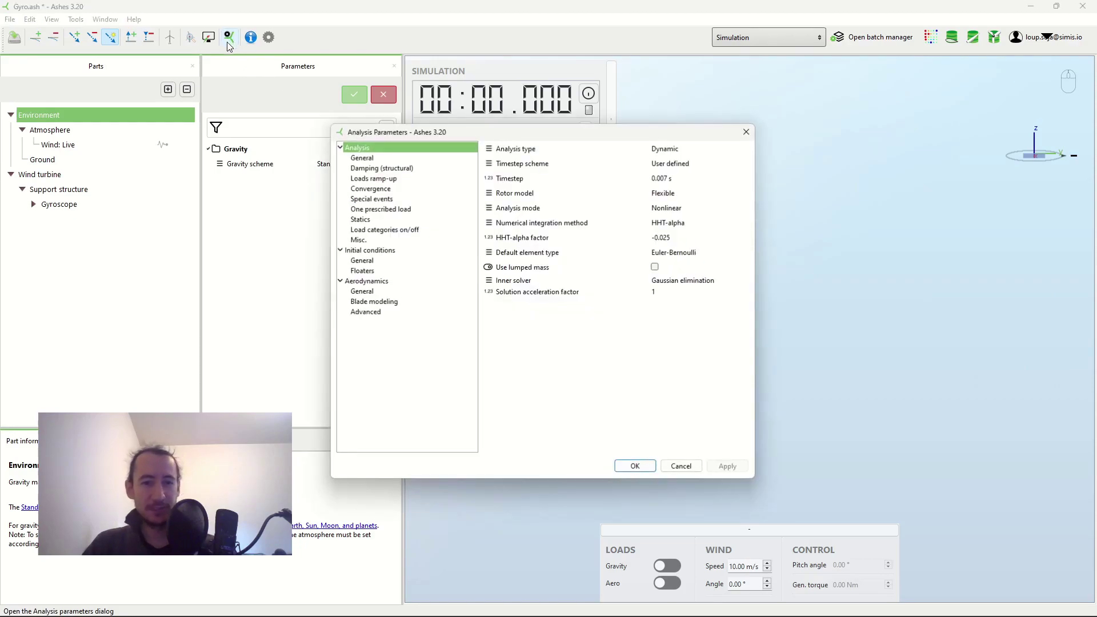
click(379, 210)
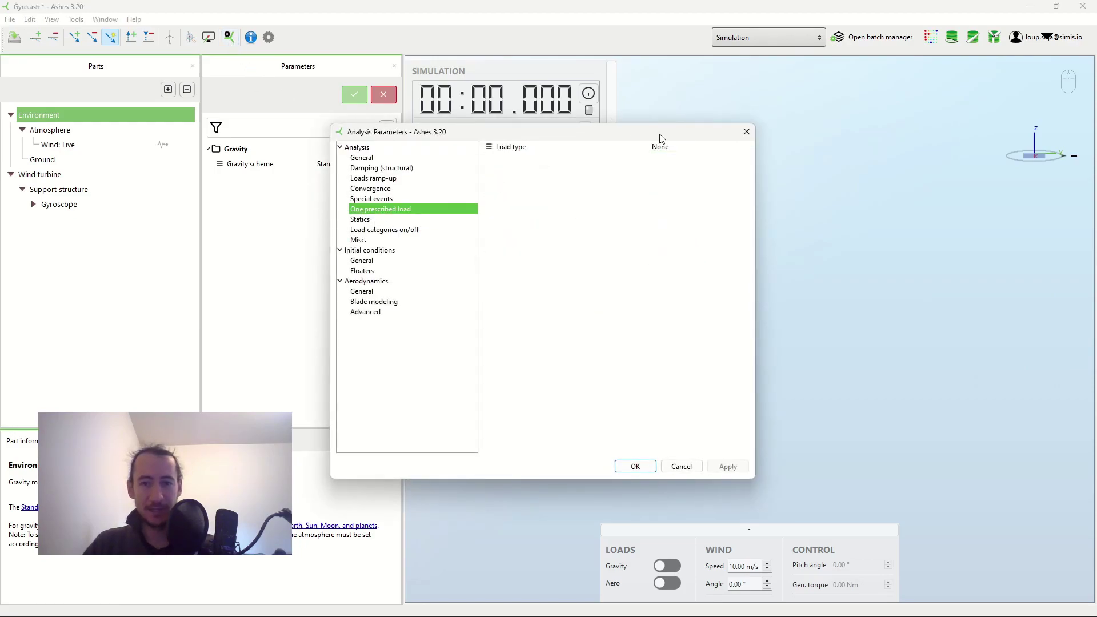
click(668, 149)
click(670, 184)
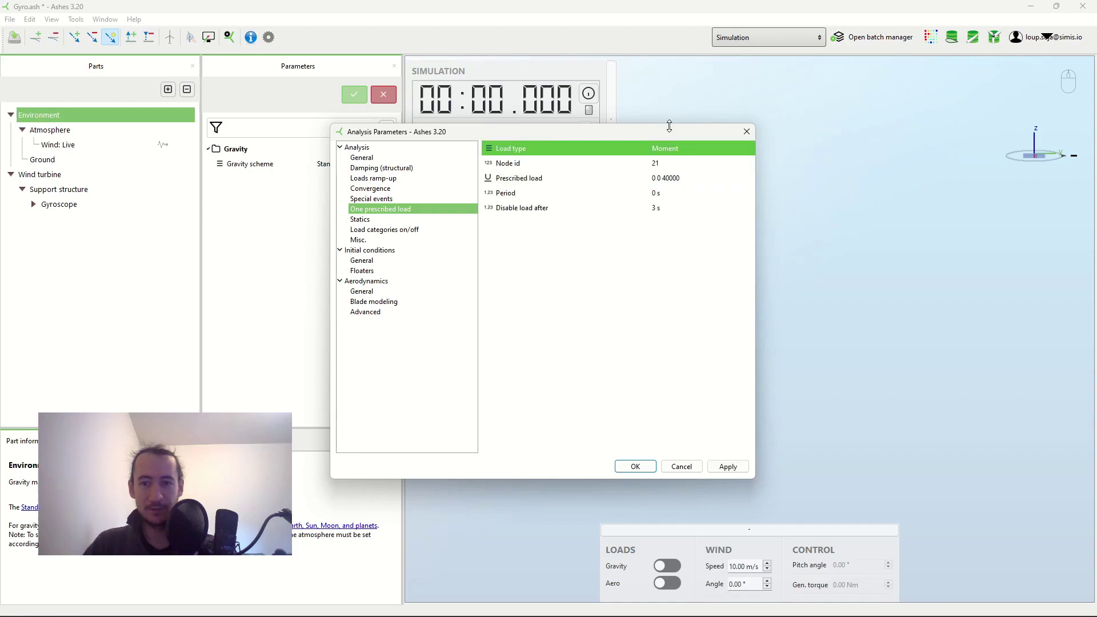
drag(669, 131, 494, 177)
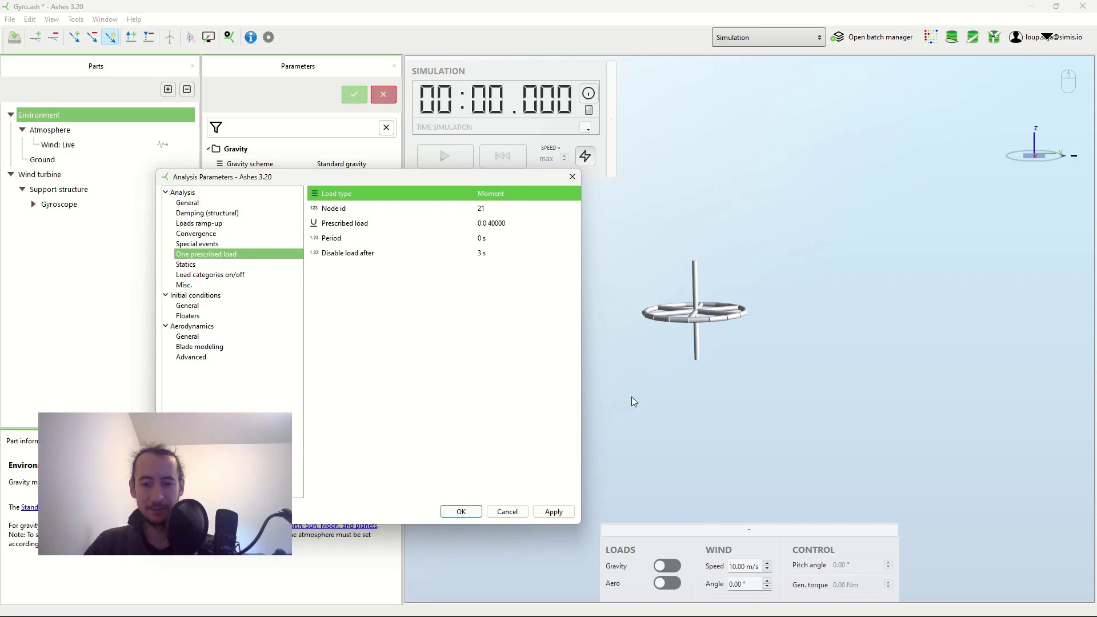
click(460, 511)
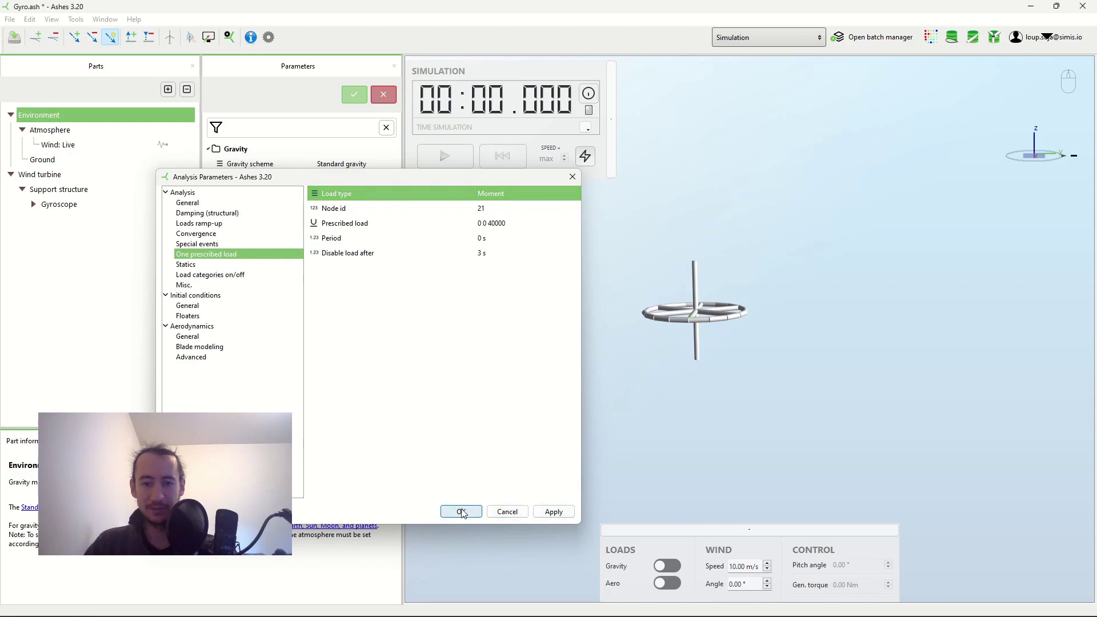
Step: Run the gyroscope simulation with the prescribed moment applied
click(441, 160)
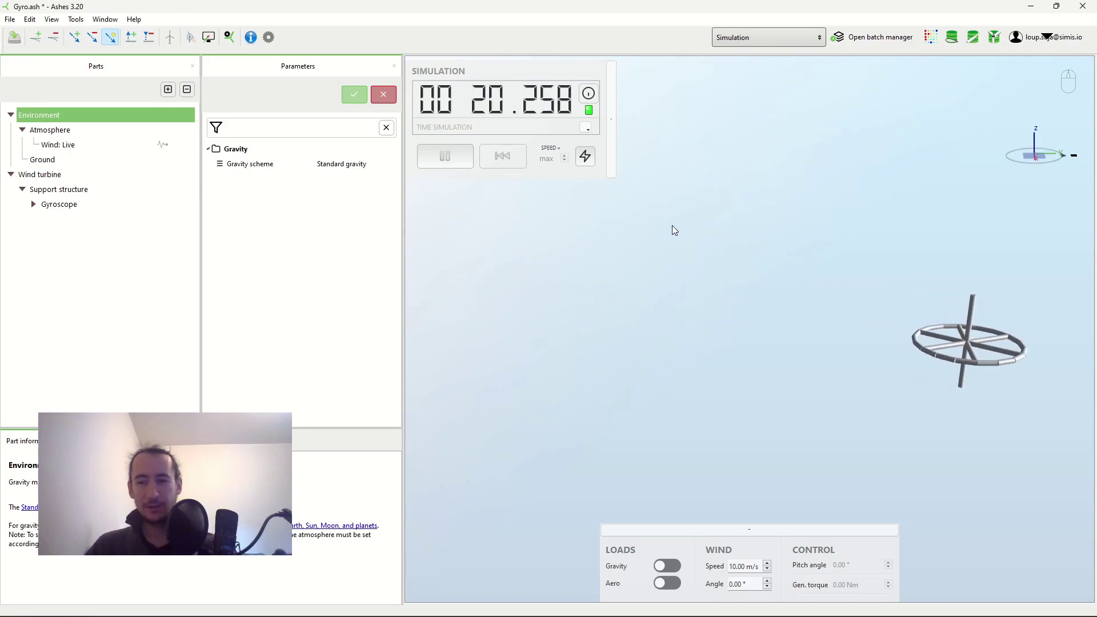
Step: Rewind, close the gyroscope project and open the Yawing turbine model
click(506, 157)
key(alt+F4)
click(611, 348)
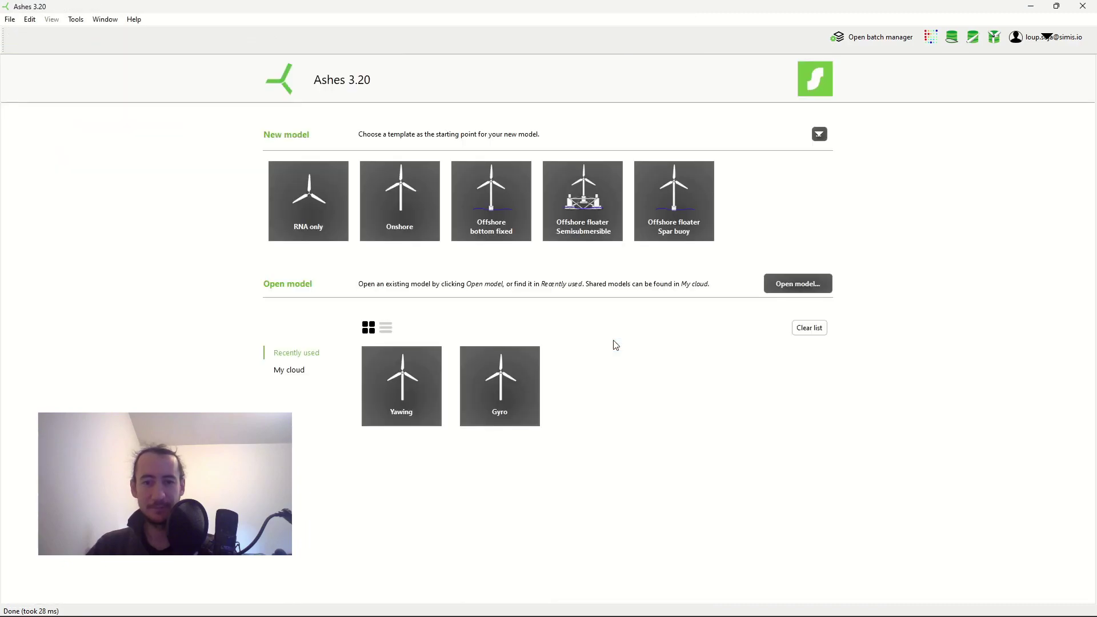
click(411, 395)
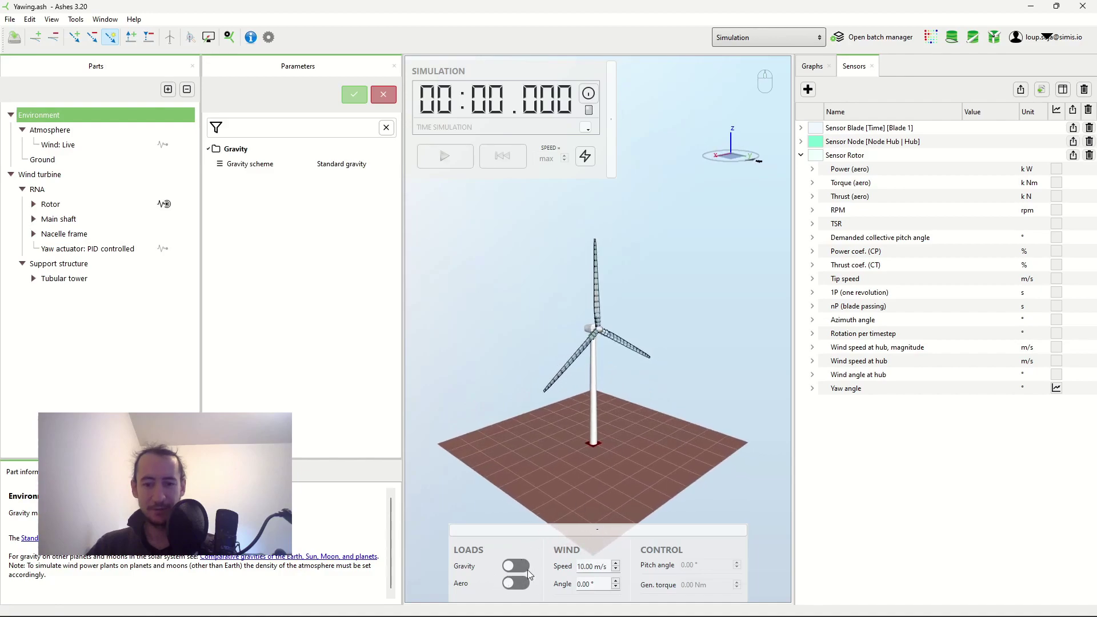
Step: Run the Yawing simulation while orbiting the view around the turbine
drag(557, 399, 570, 360)
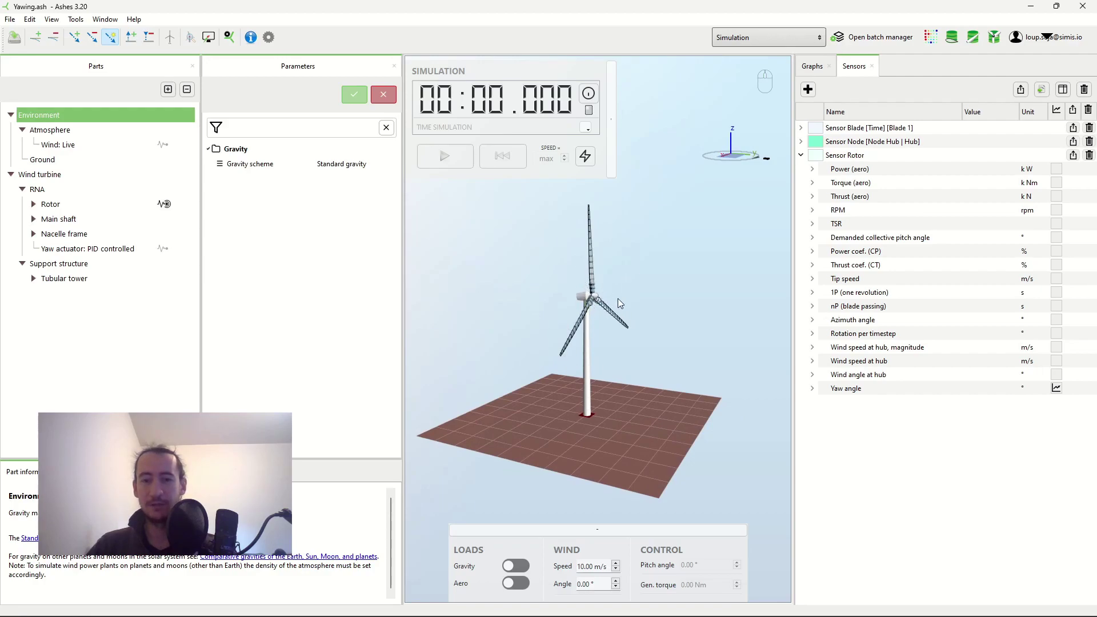
click(440, 152)
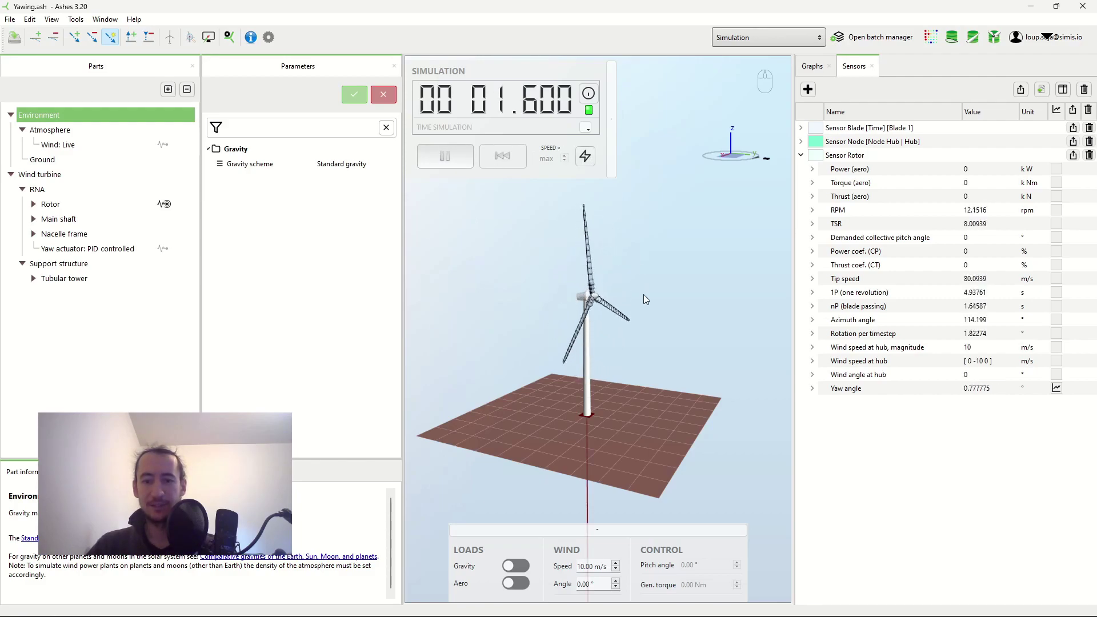
drag(644, 293, 673, 356)
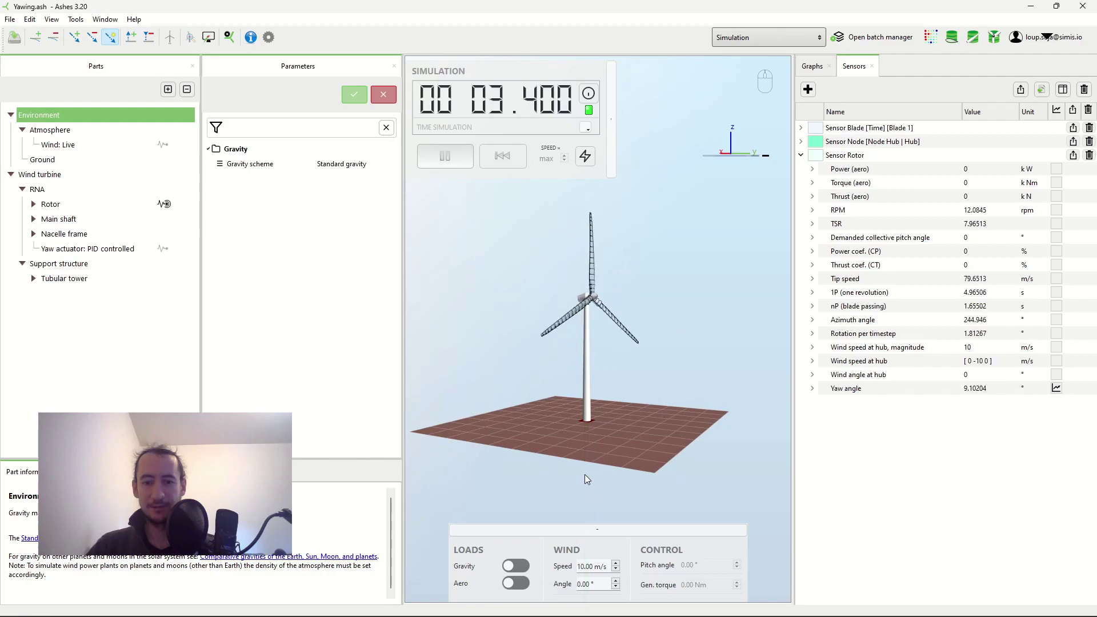
drag(671, 270, 637, 269)
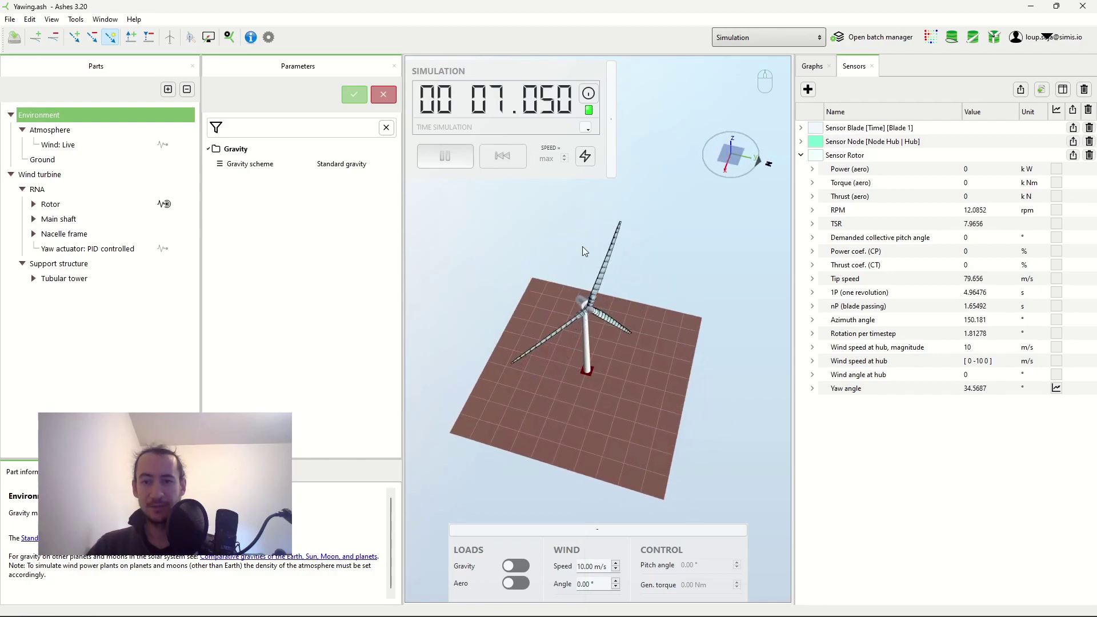
Step: Show the rotor yaw-angle graph and pause at 15.025 s with yaw at 89.62°
click(802, 66)
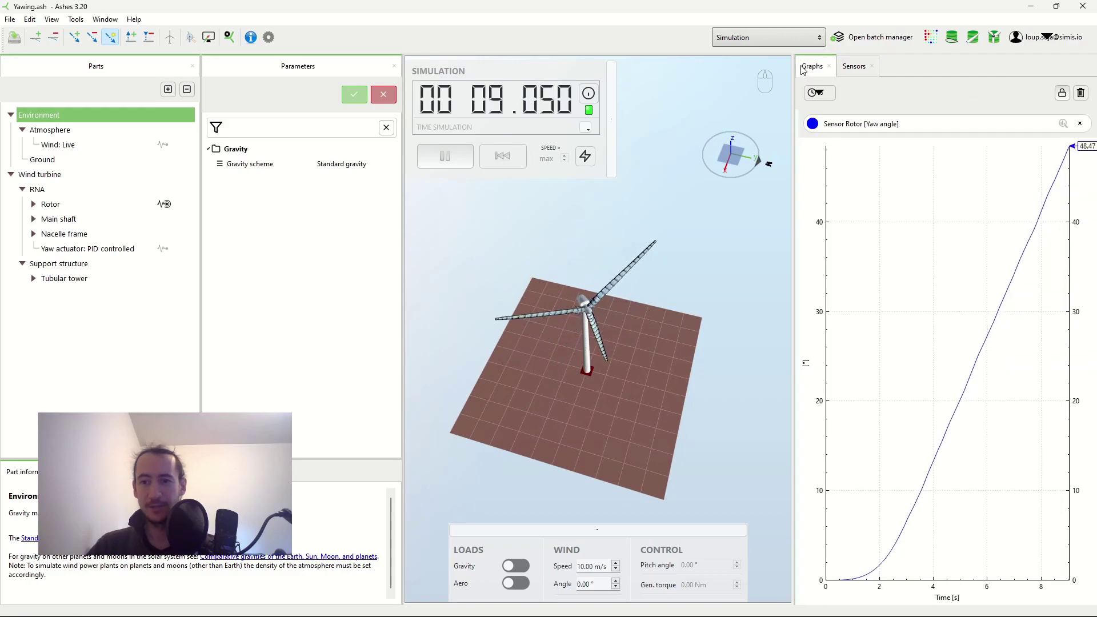
mouse_move(999, 286)
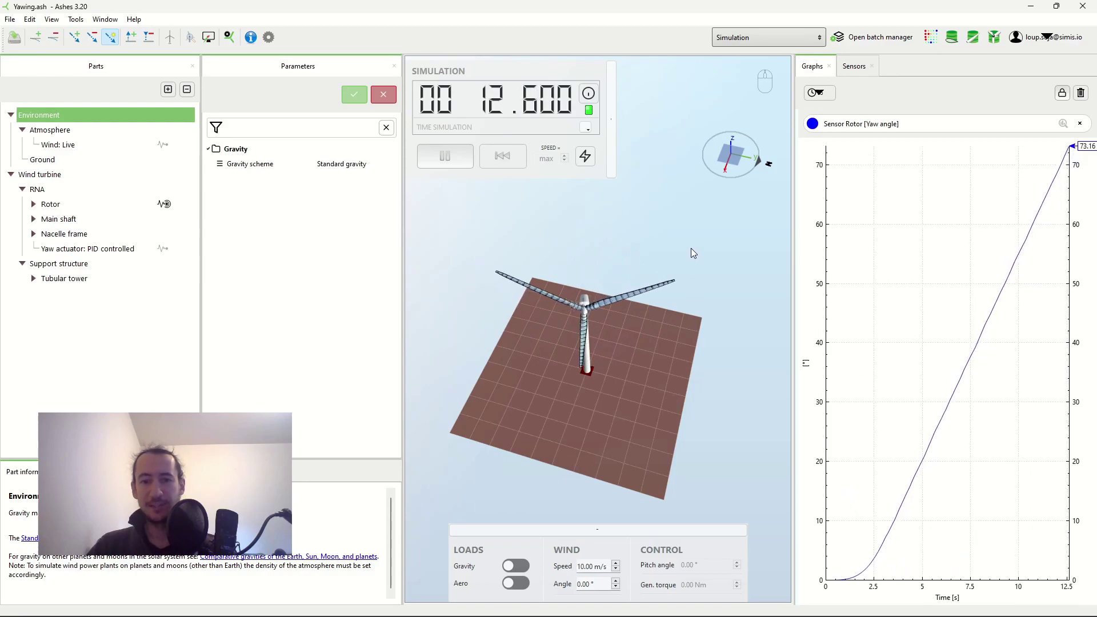
click(445, 158)
mouse_move(1023, 151)
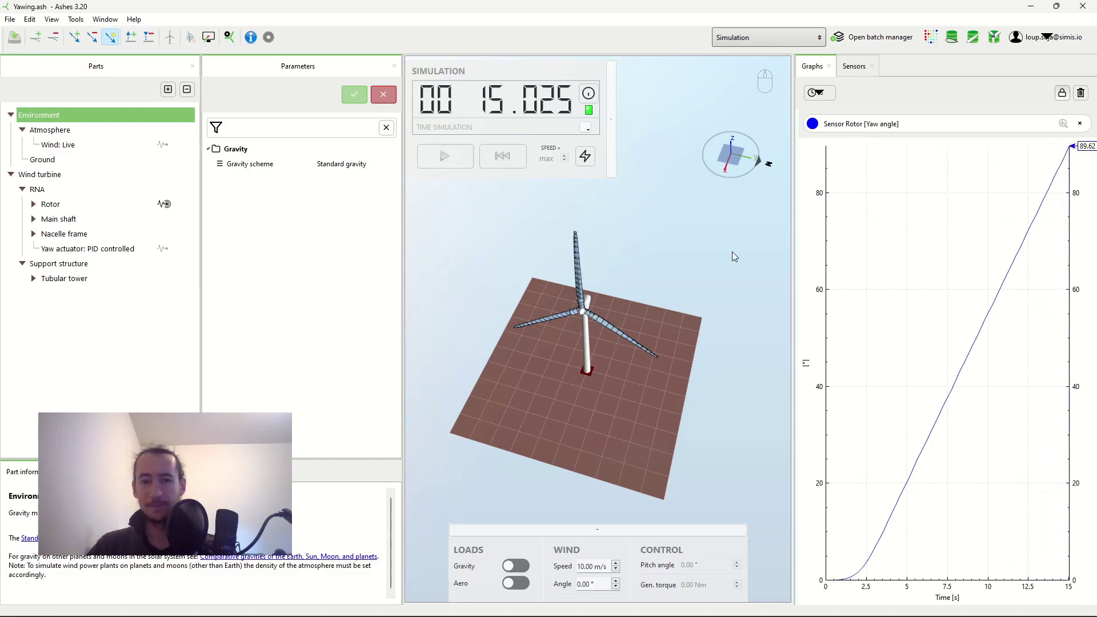
drag(735, 257, 651, 223)
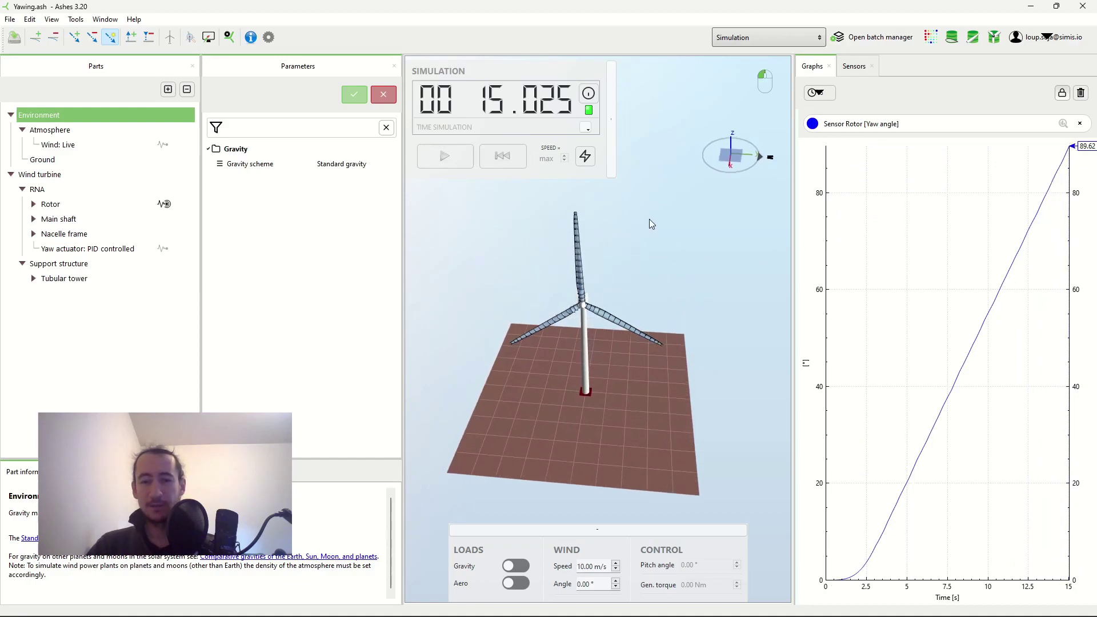
Step: Set the rotor's initial speed to 0 rpm in Analysis Parameters and apply the reset
click(230, 38)
drag(517, 133, 336, 132)
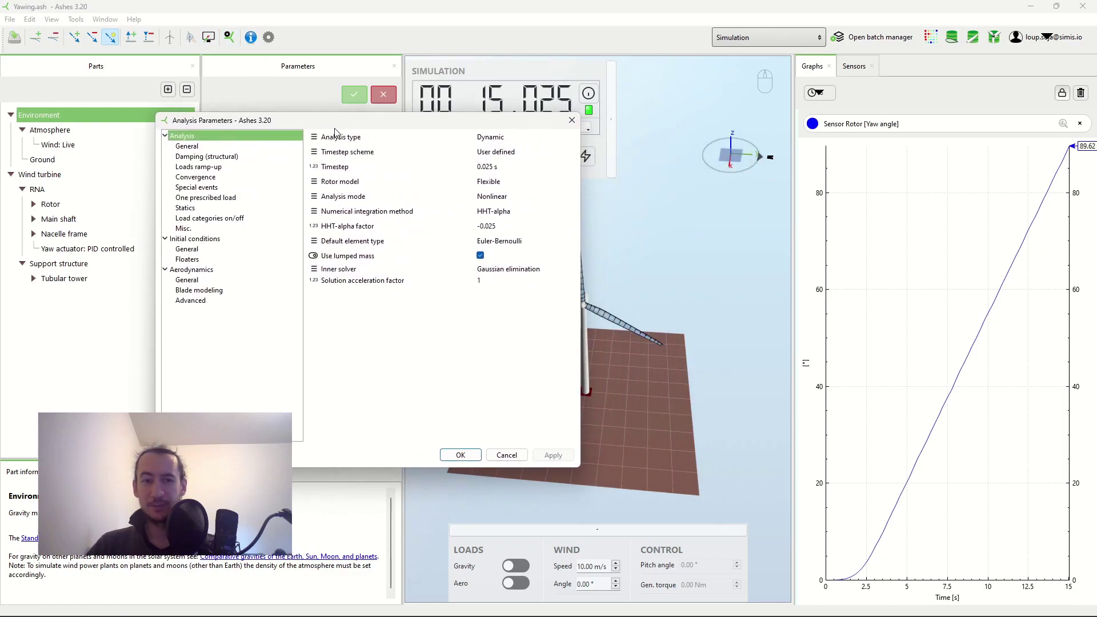
click(222, 218)
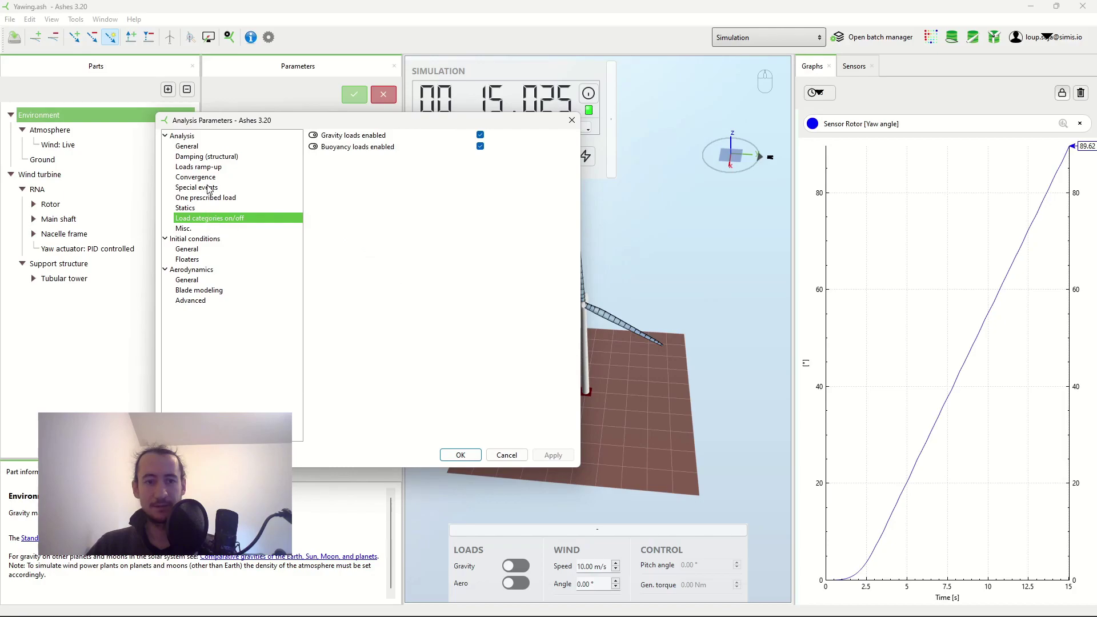
click(211, 240)
click(500, 154)
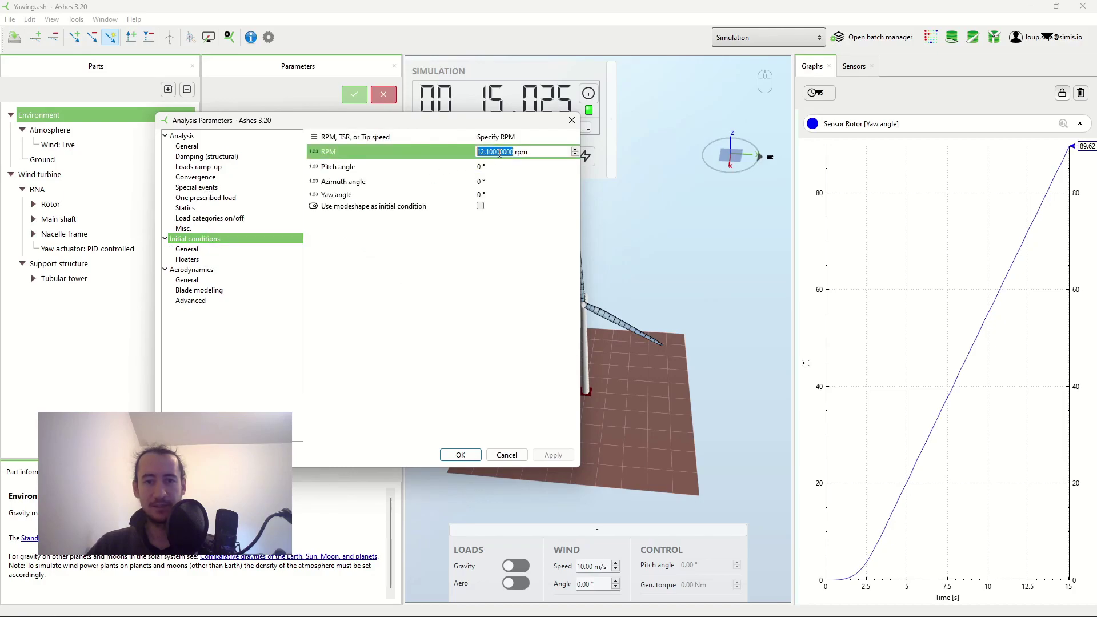
key(Return)
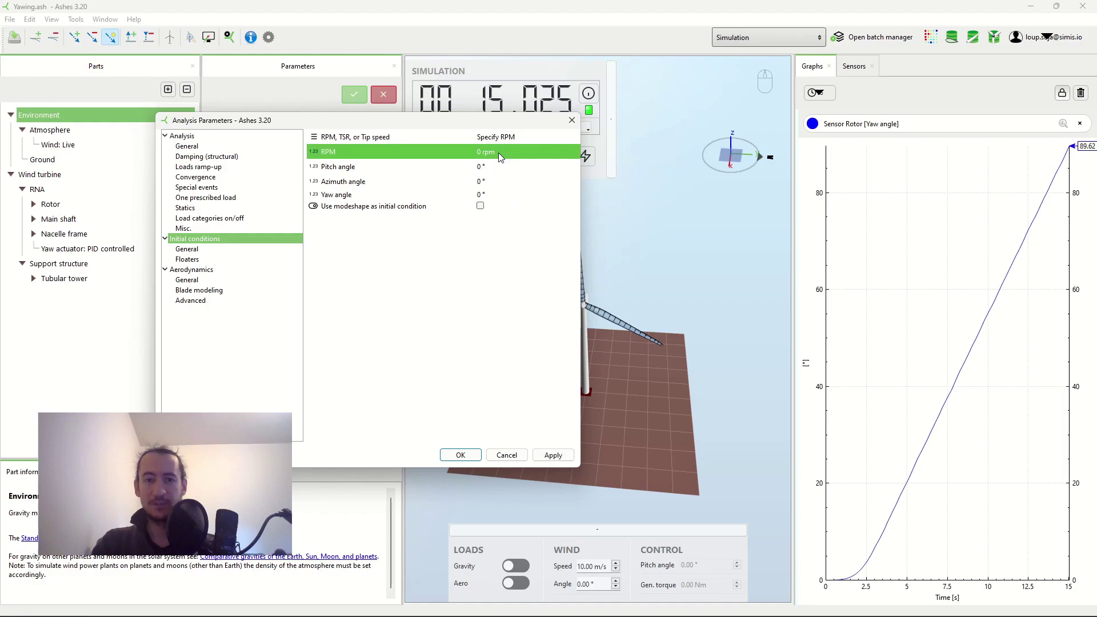
click(460, 456)
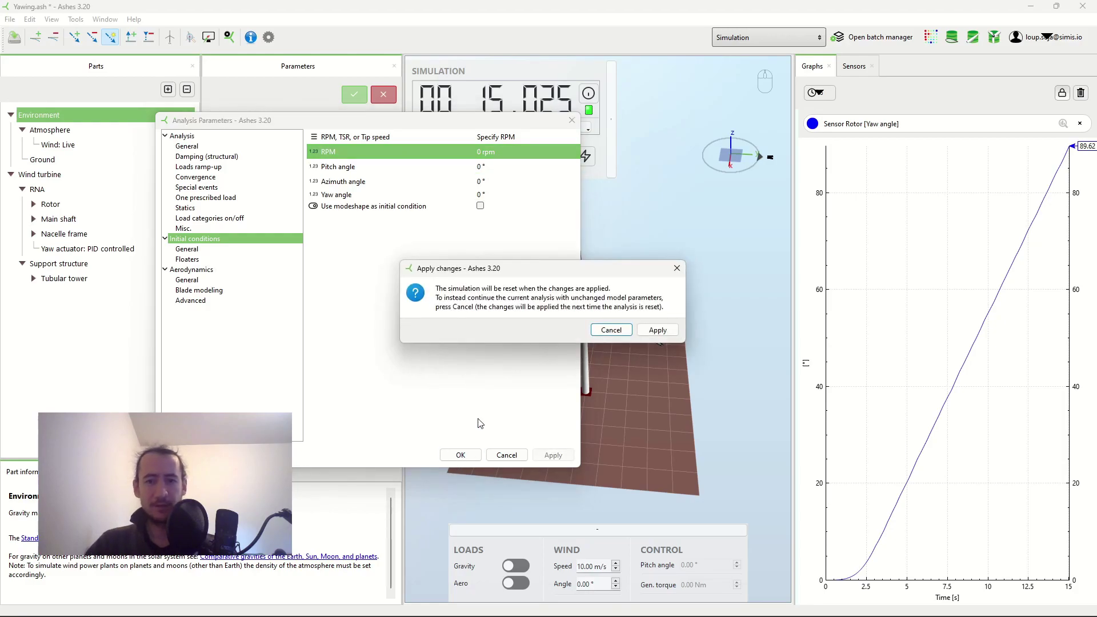
click(658, 327)
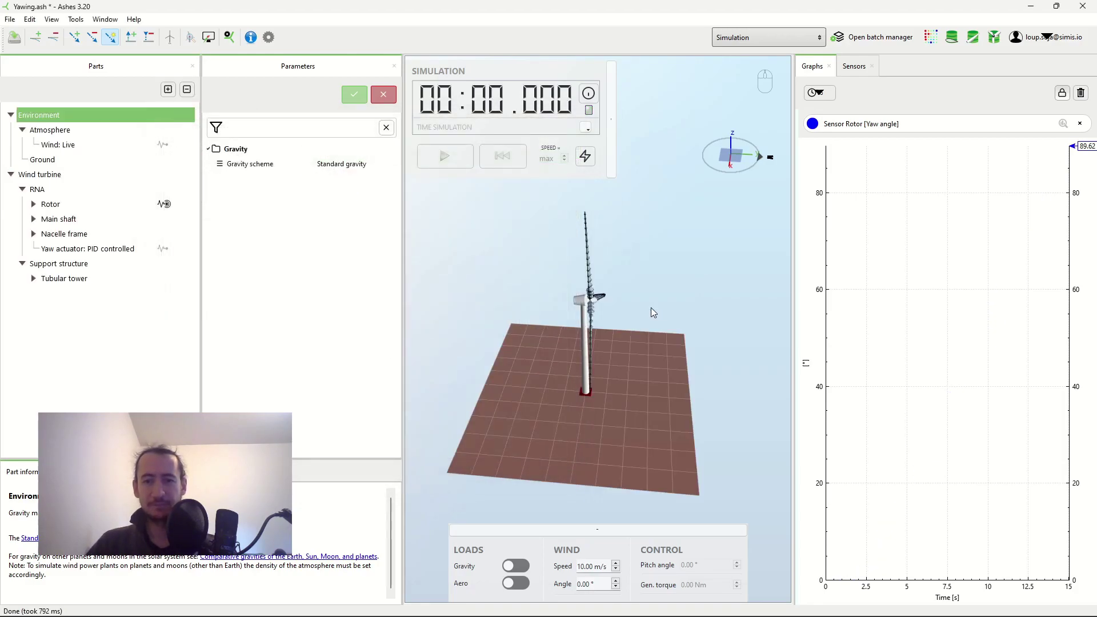
Step: Run the non-spinning rotor simulation and stop it at about 15 s
click(448, 156)
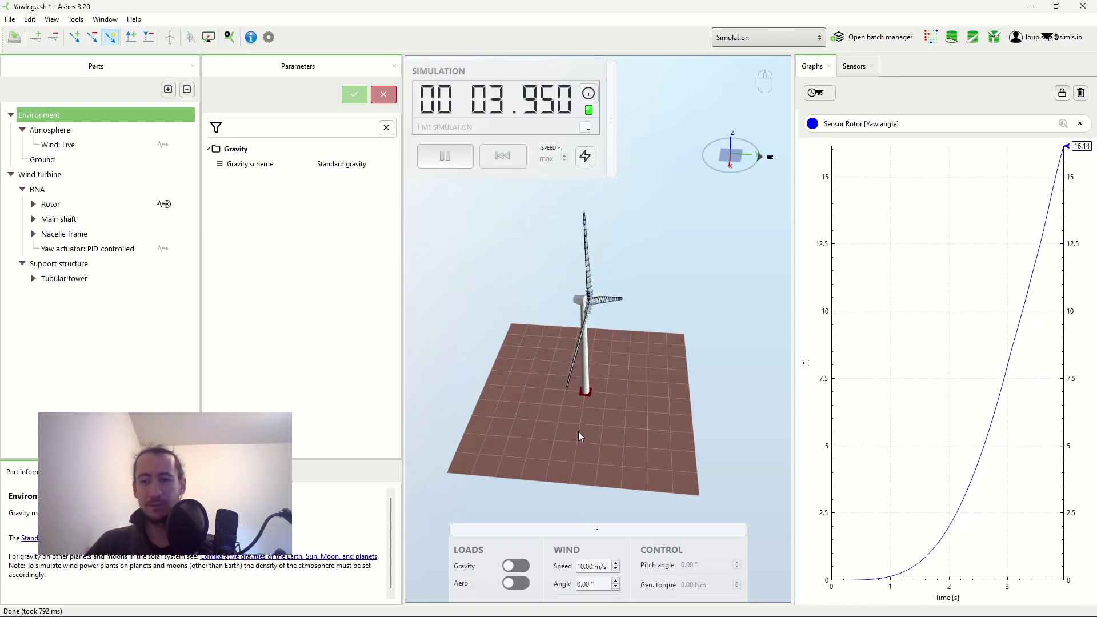
drag(646, 241, 652, 310)
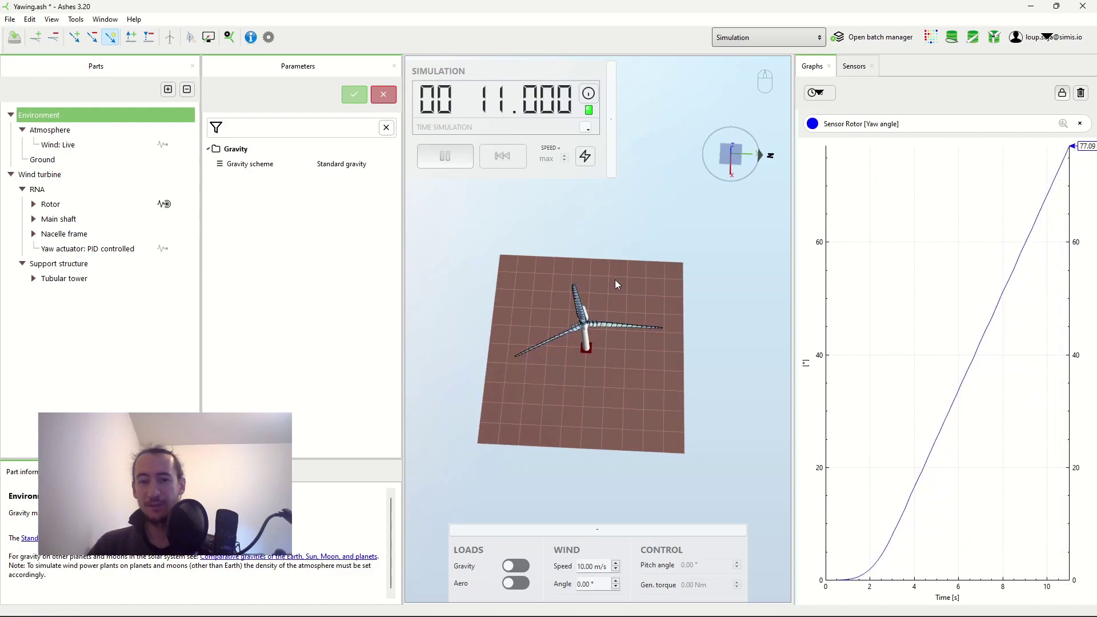
click(439, 159)
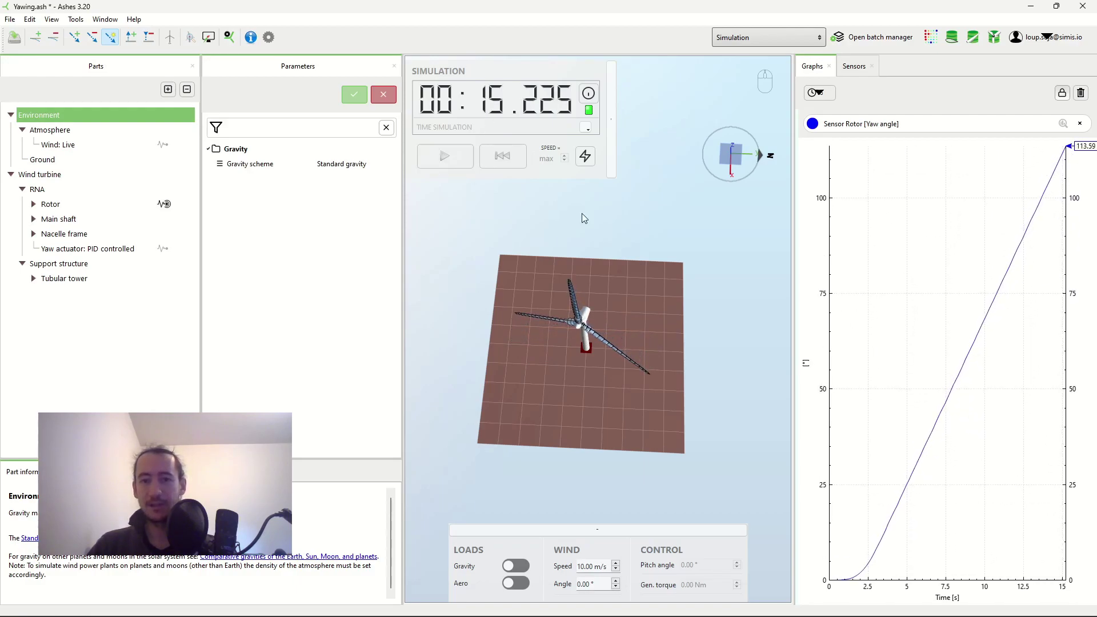
Step: Orbit around the turbine to inspect its yaw, then close the project
drag(628, 268, 654, 219)
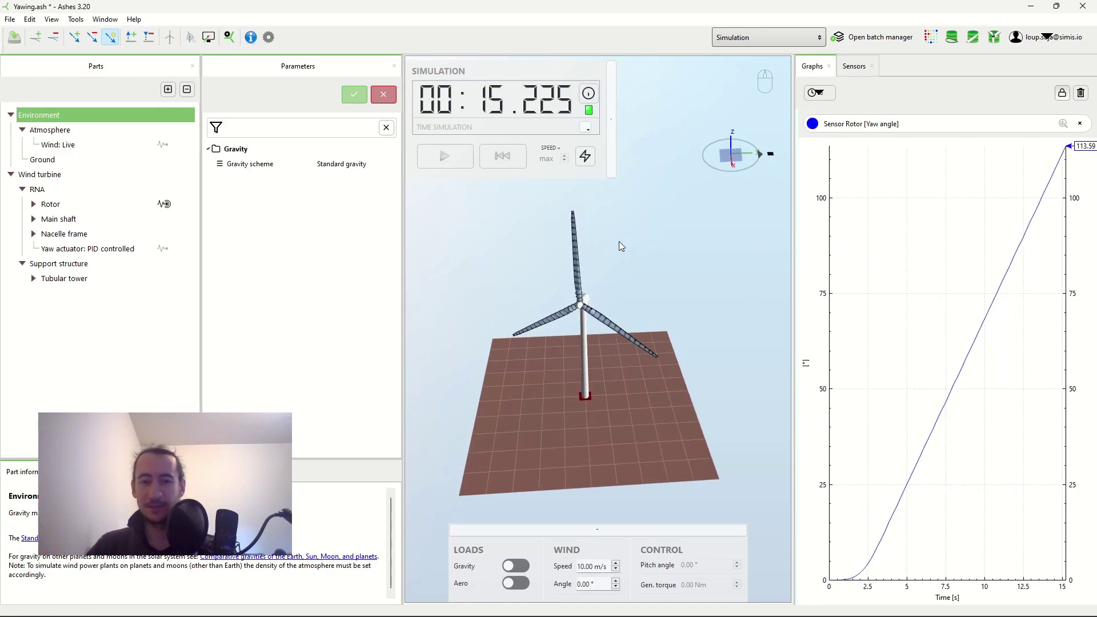
drag(618, 241, 639, 204)
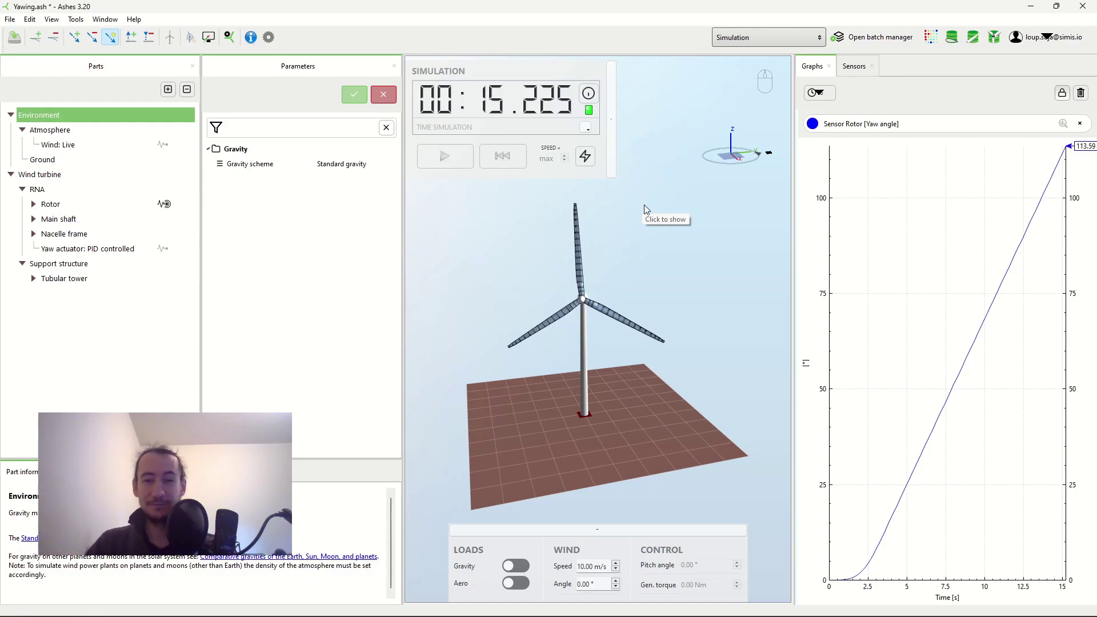
mouse_move(624, 272)
mouse_down()
mouse_move(613, 255)
mouse_move(646, 245)
mouse_move(626, 263)
mouse_up()
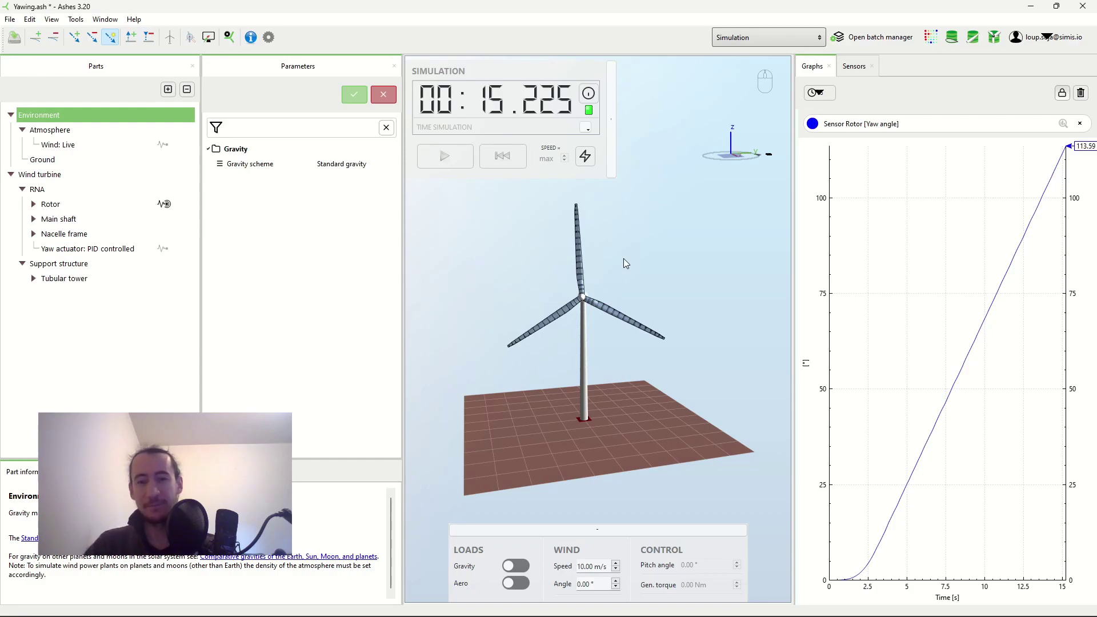
mouse_move(598, 307)
mouse_down()
mouse_move(617, 298)
mouse_move(602, 310)
mouse_up()
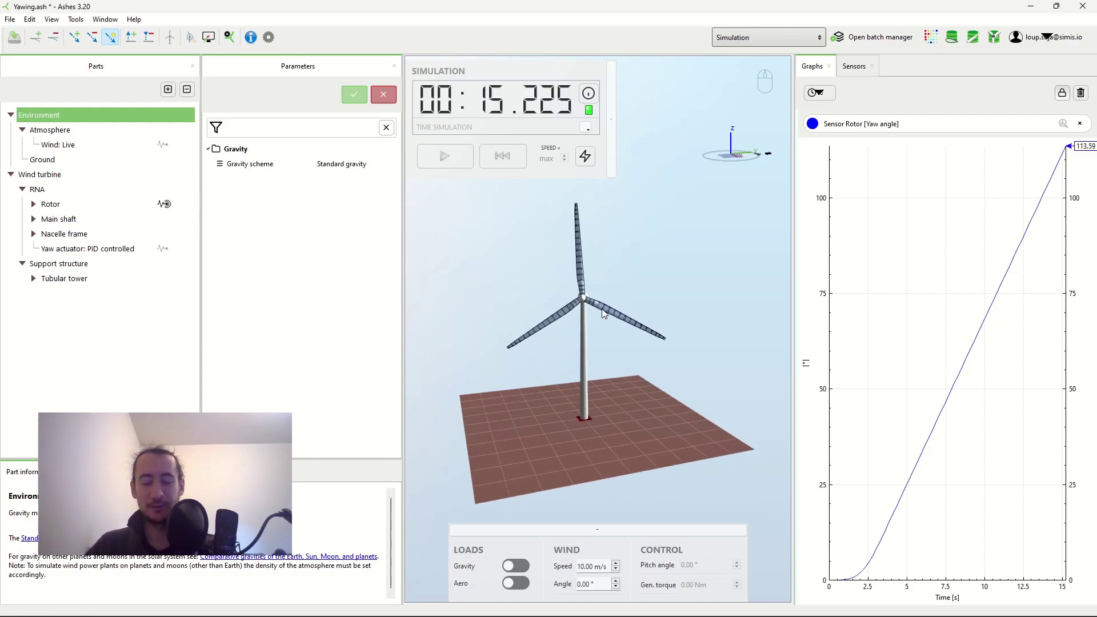
key(alt+F4)
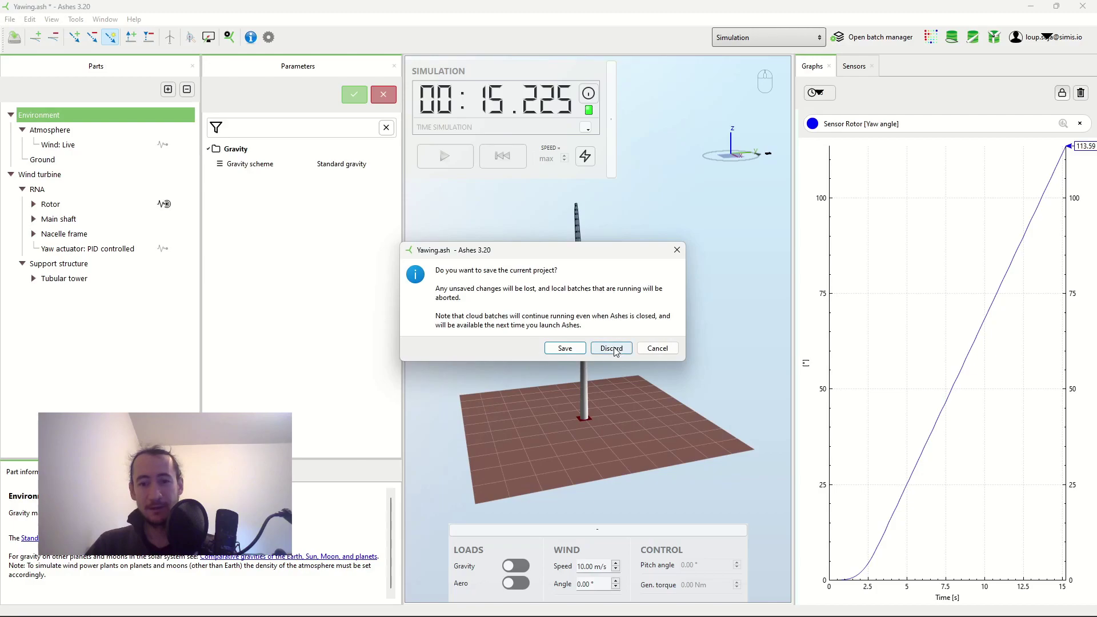
Step: Discard the Yawing changes and start a new model from the Gyroscope template
click(611, 348)
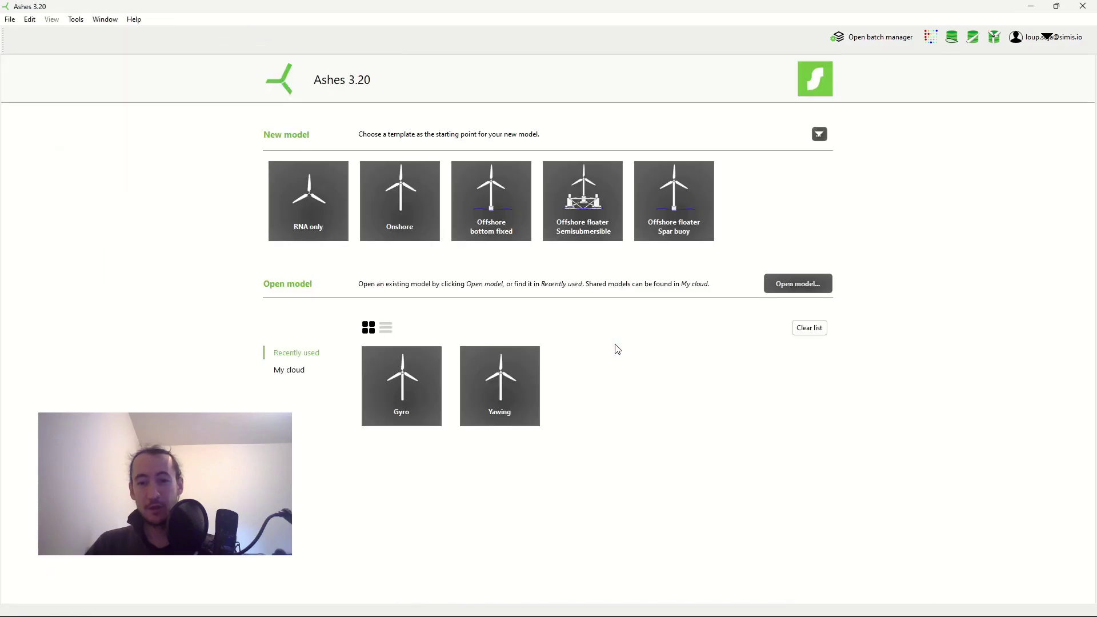
click(820, 135)
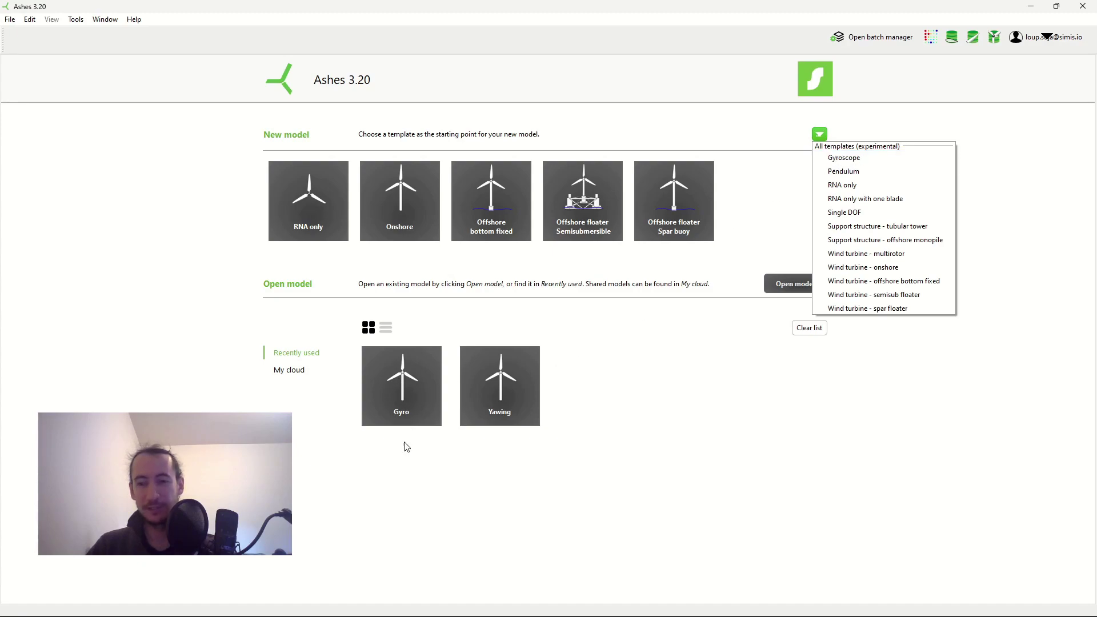
click(843, 159)
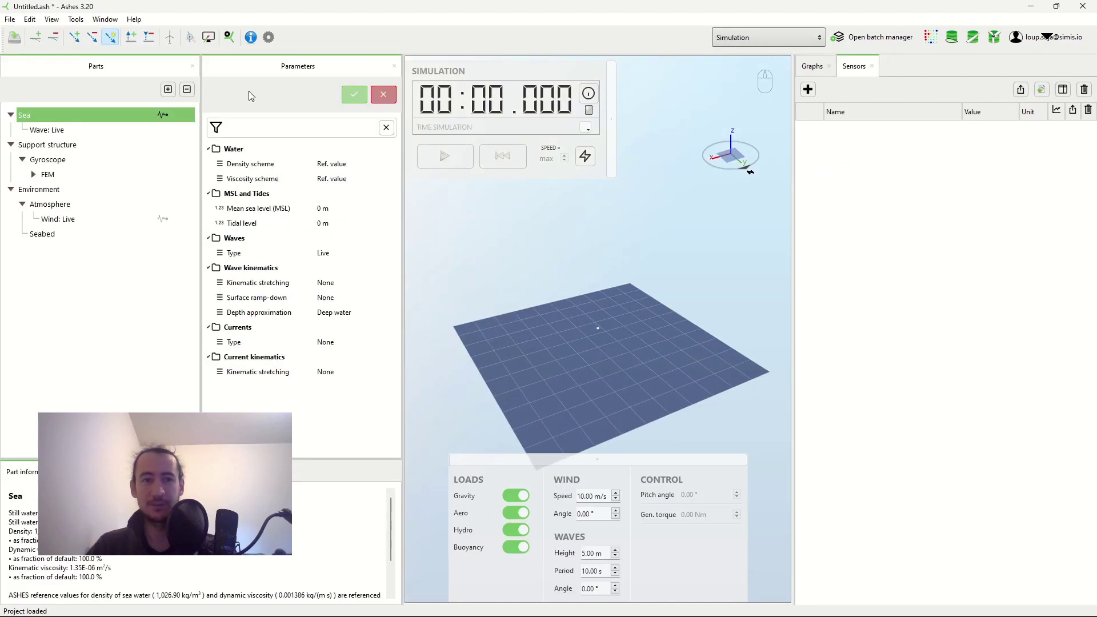
Step: Zoom in on the gyroscope and run the simulation with Gravity switched on
scroll(606, 343, up, 10)
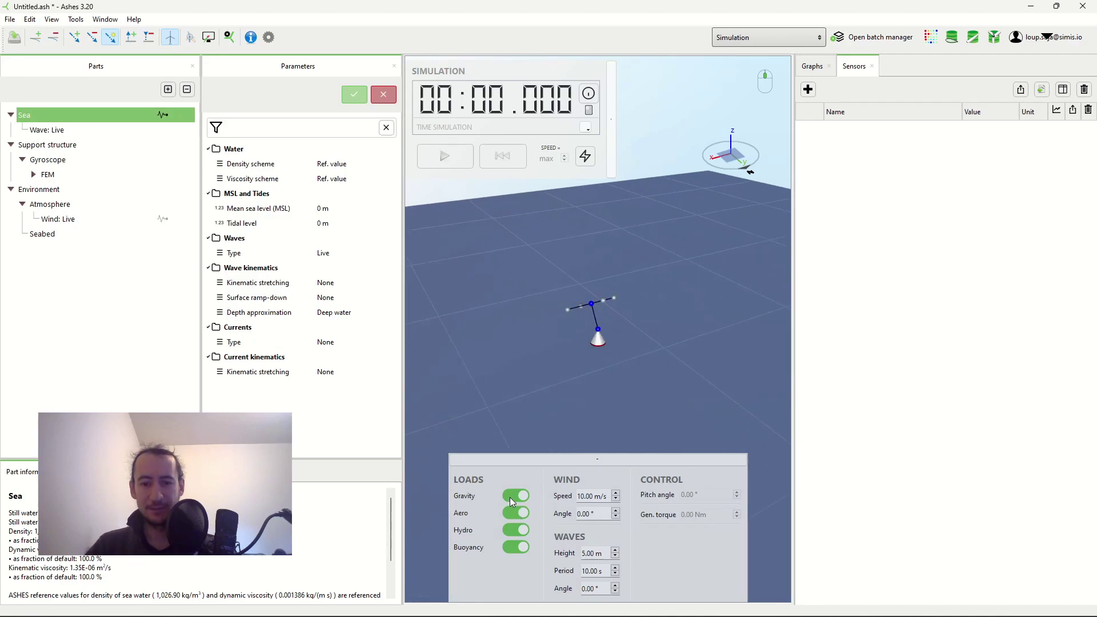
drag(606, 434, 618, 330)
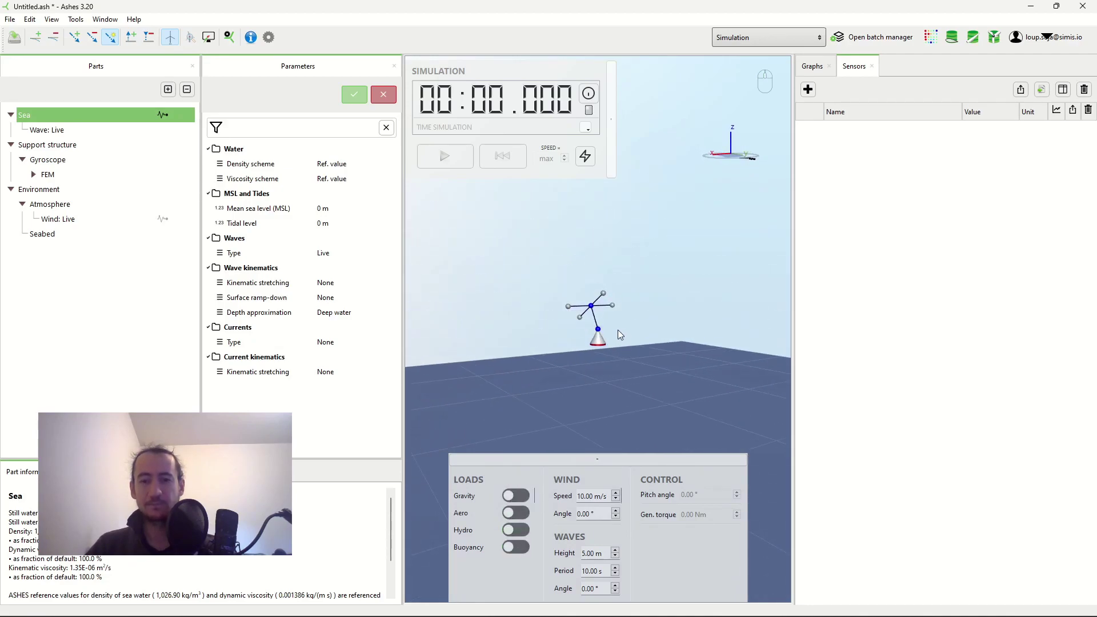
click(445, 156)
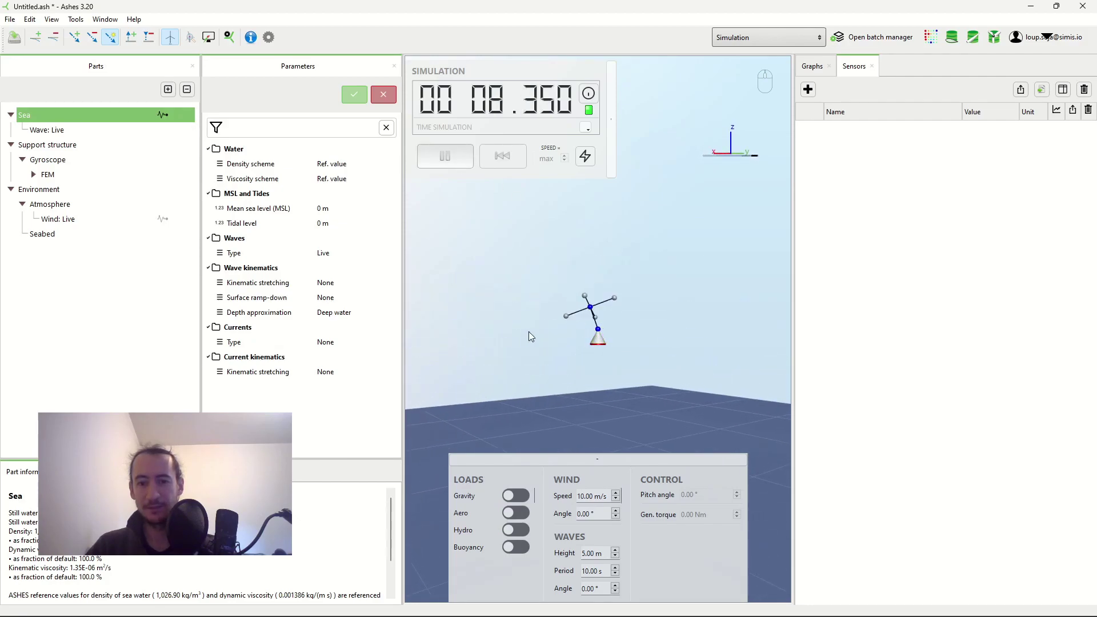
click(521, 496)
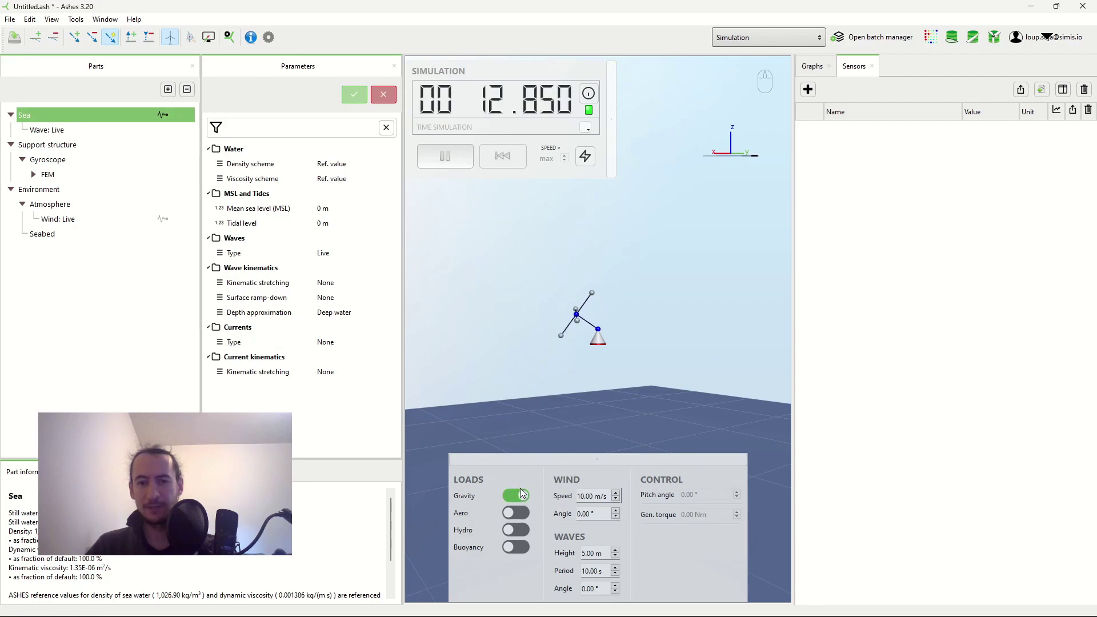
Step: Pause the run at 23.975 s with the gyroscope tilted, then close the project
drag(651, 330, 638, 261)
click(445, 156)
drag(547, 309, 608, 292)
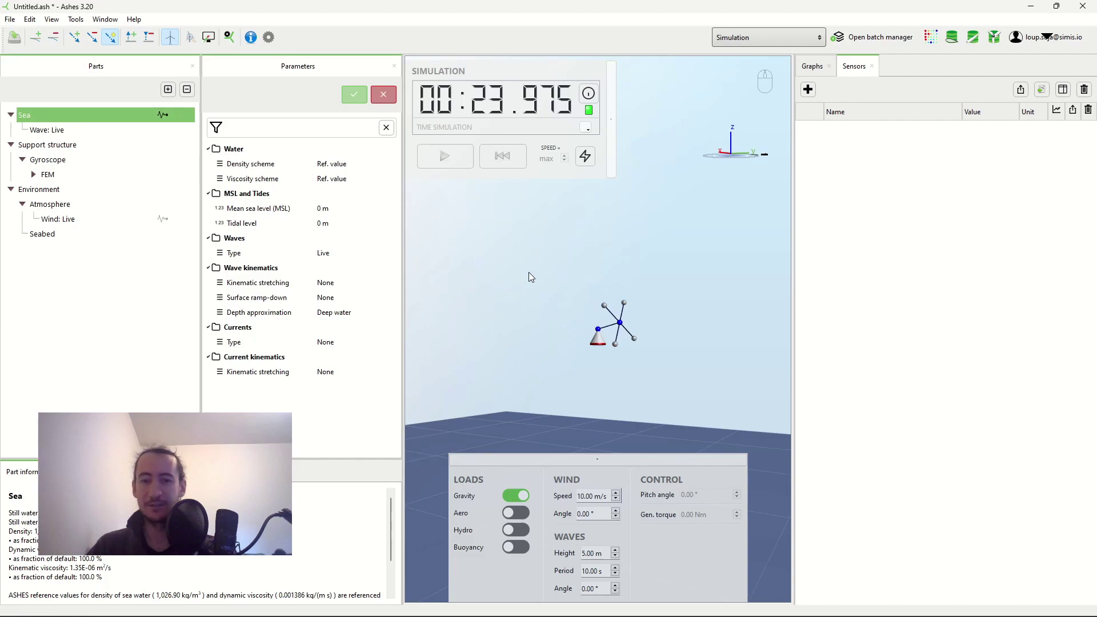
key(ctrl+w)
Step: Discard the gyroscope model and set the Yawing model's prescribed load type to None
click(627, 348)
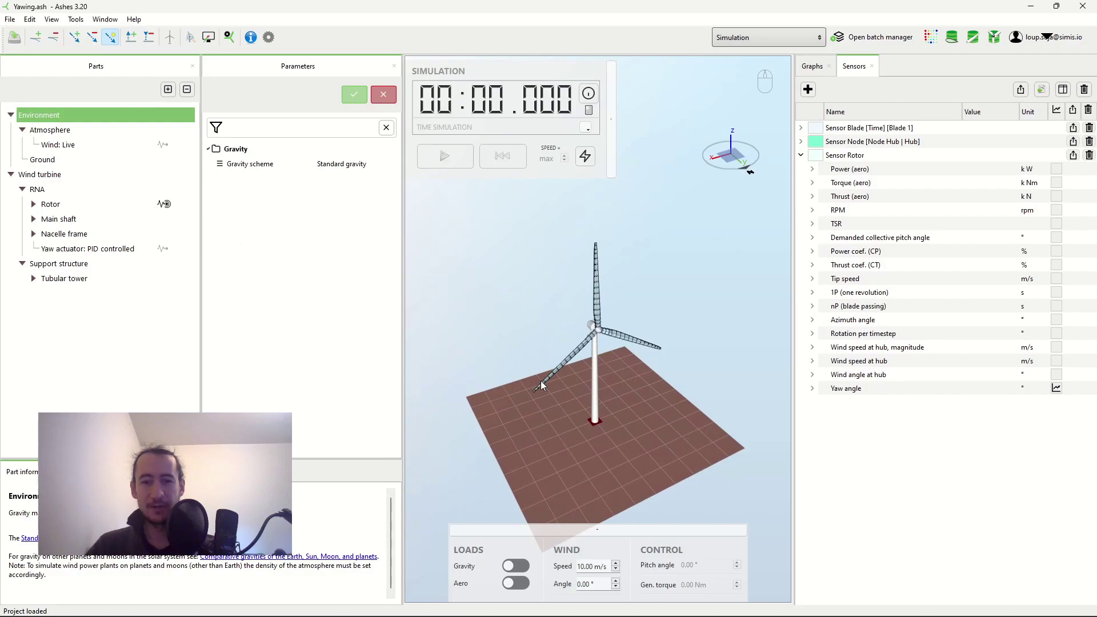
drag(540, 381, 551, 324)
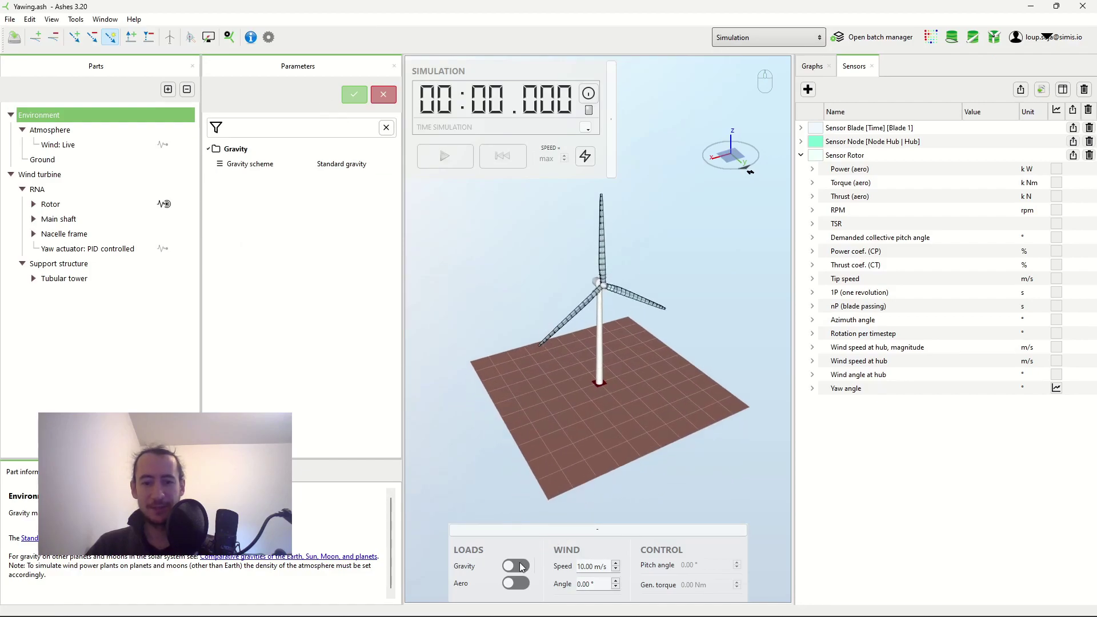
click(229, 37)
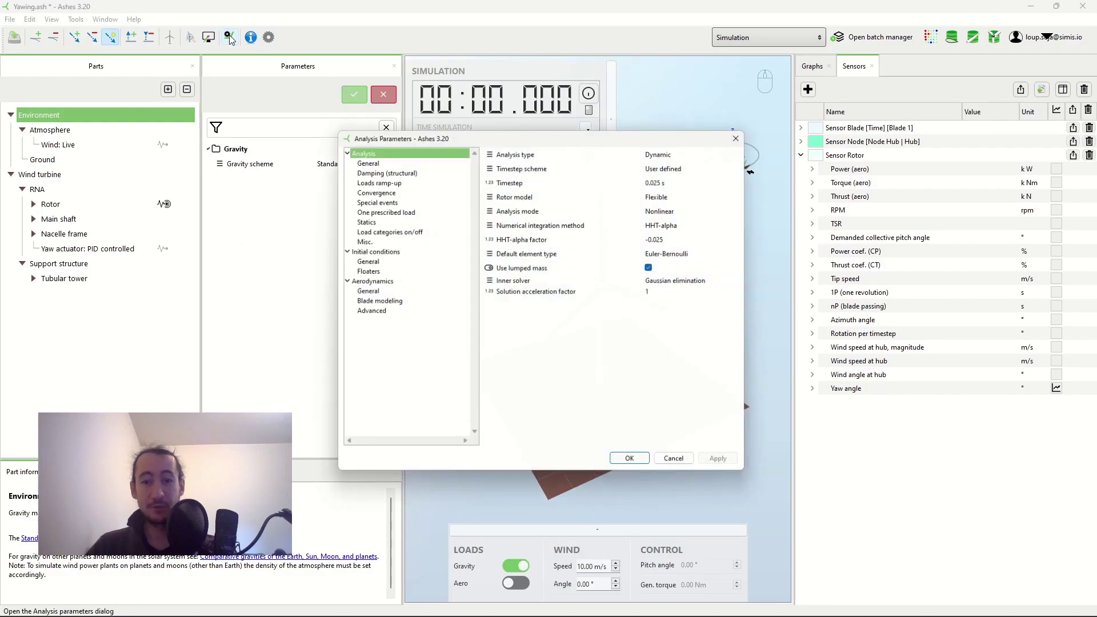
click(394, 209)
click(655, 150)
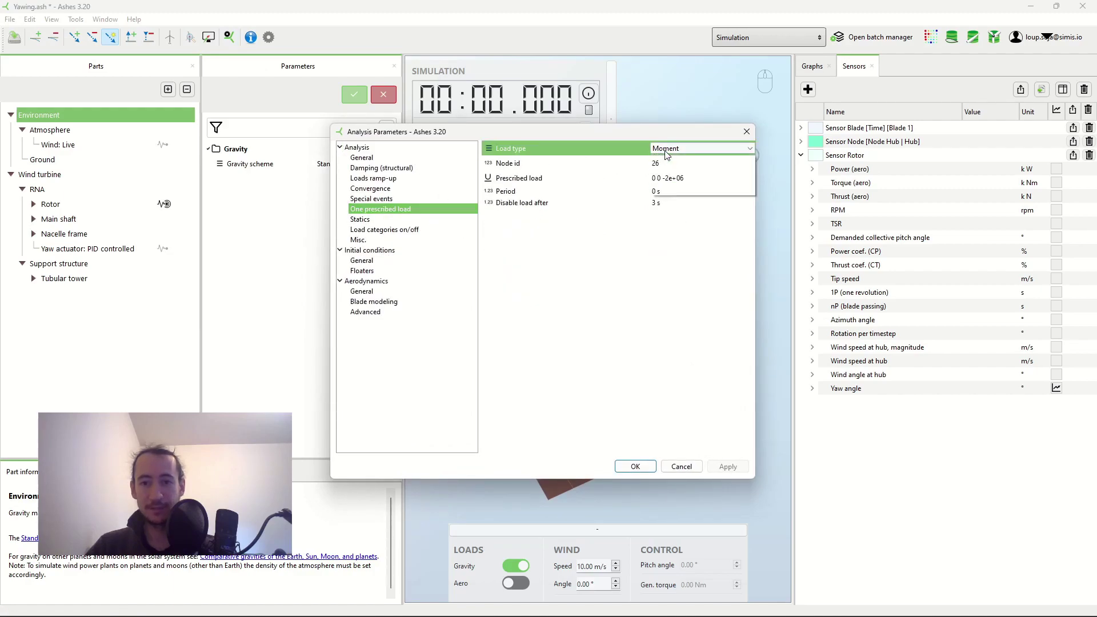
click(662, 150)
click(670, 162)
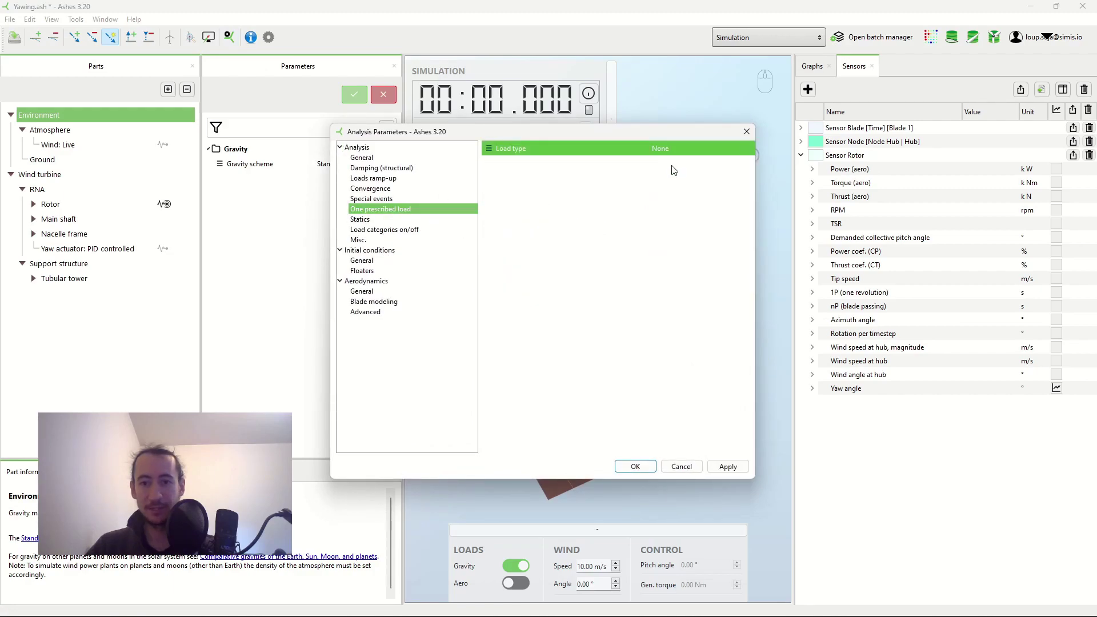
click(639, 467)
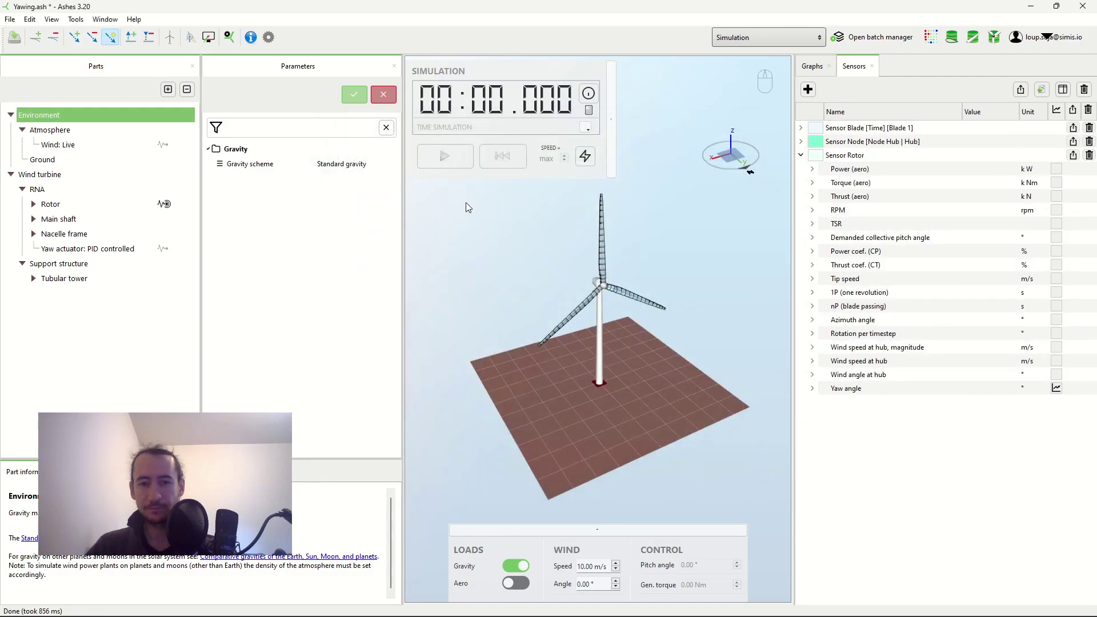
Step: Start the gravity simulation and display the Yaw angle graph
click(441, 159)
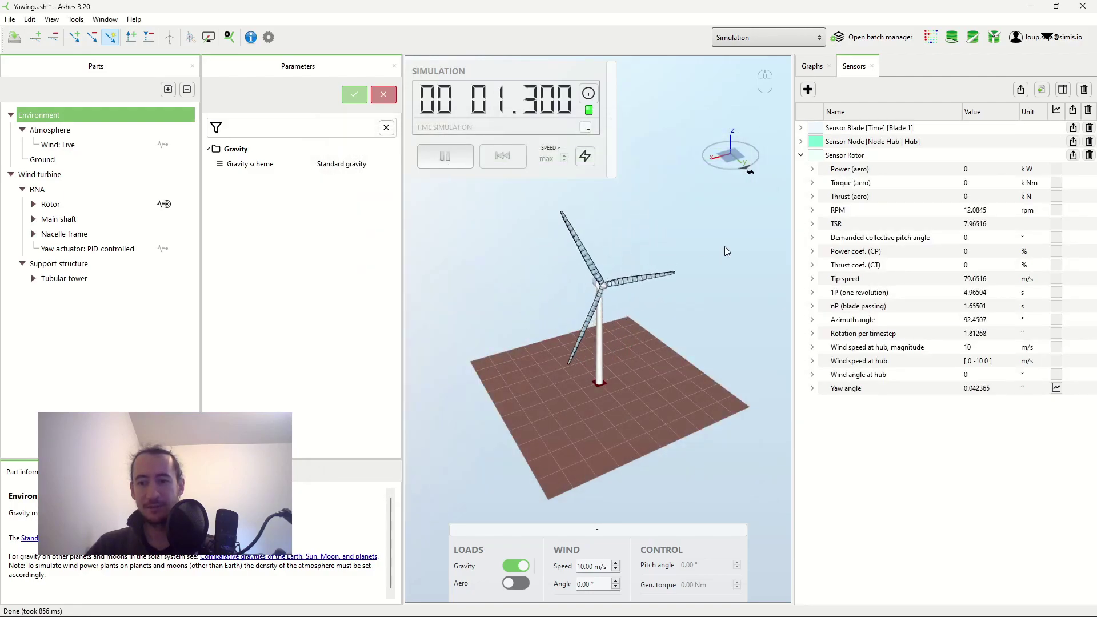
drag(680, 287, 689, 245)
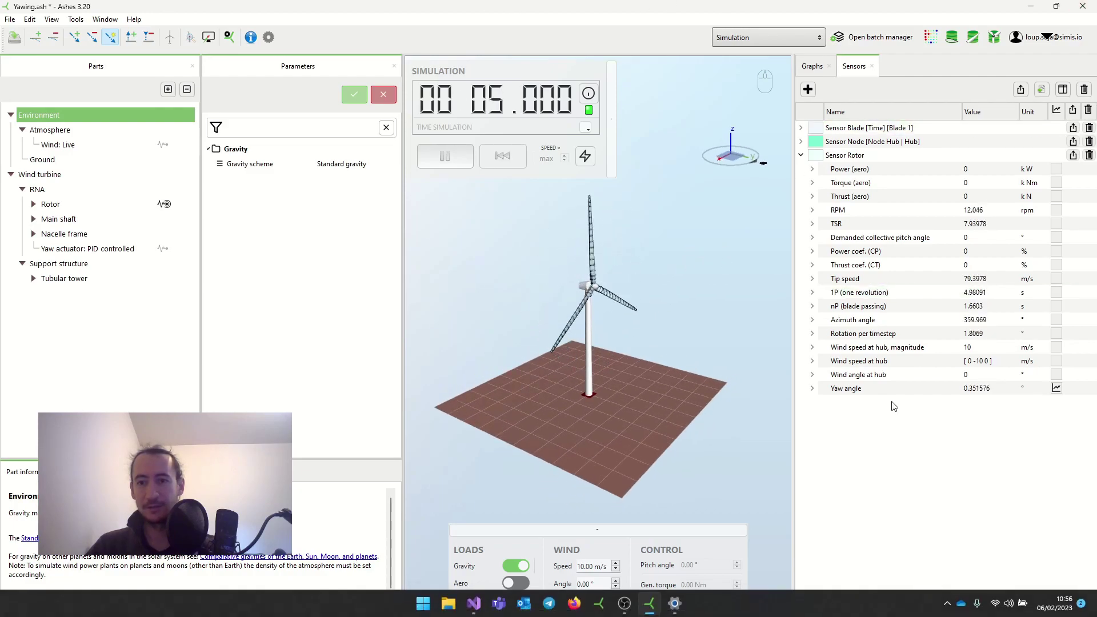
click(811, 65)
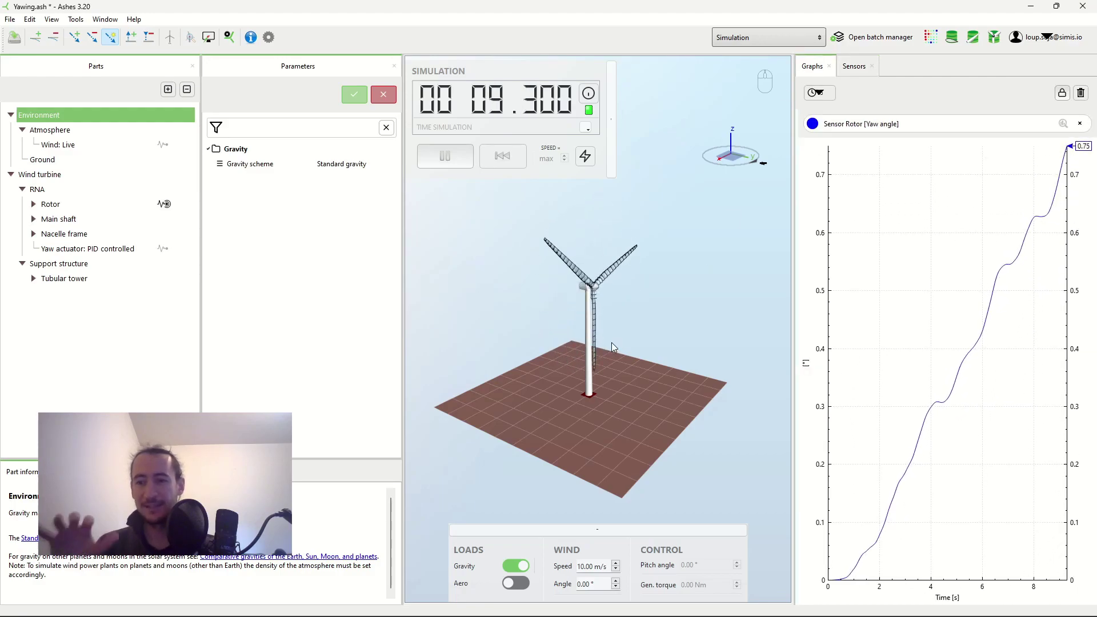
drag(630, 363, 637, 394)
drag(622, 307, 693, 431)
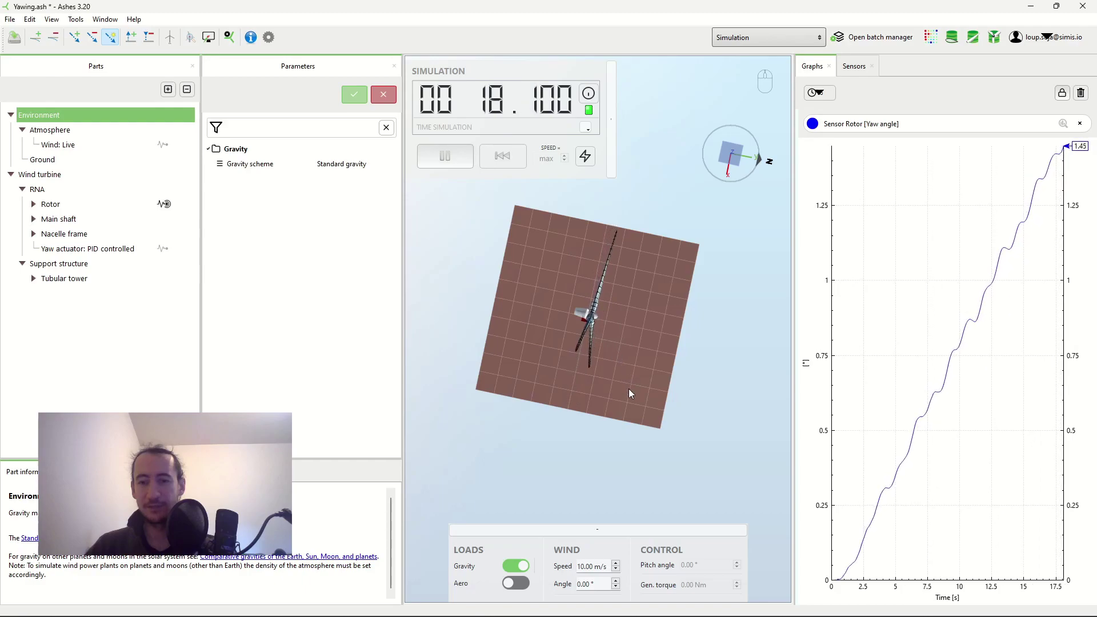
drag(628, 389, 632, 259)
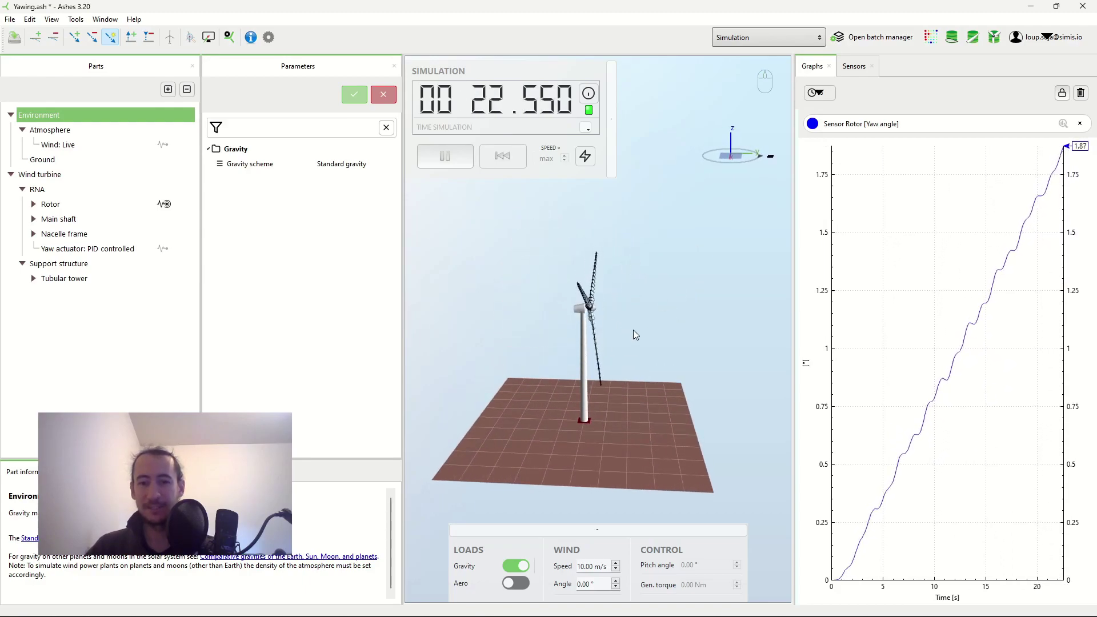
scroll(615, 314, up, 4)
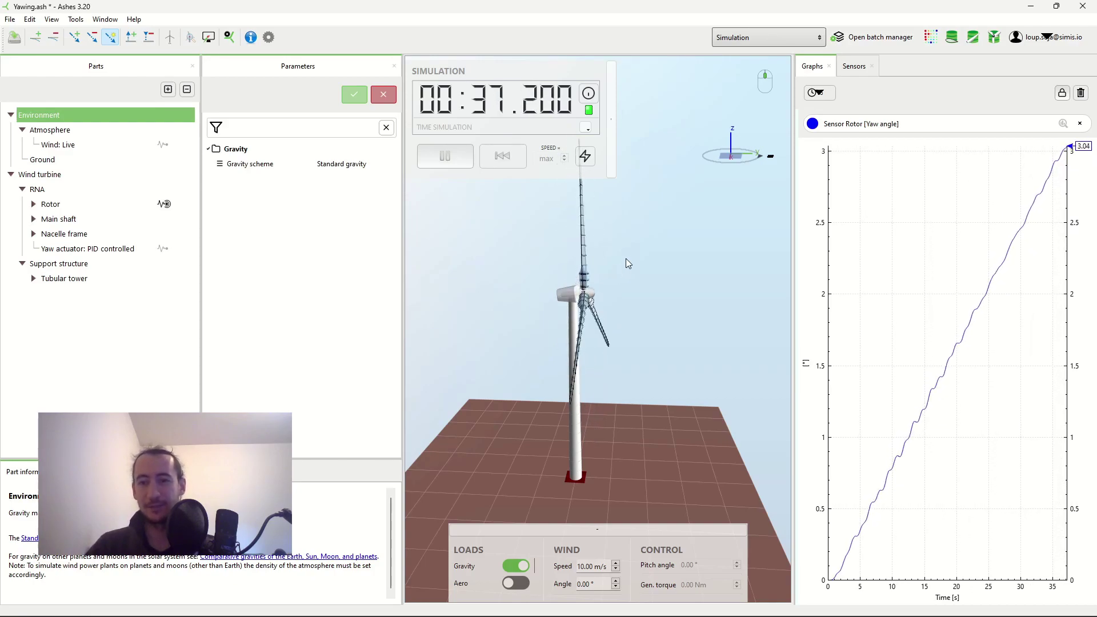
Step: Orbit around the spinning turbine while the yaw angle climbs to about 7.34° by 1:32
drag(620, 293, 608, 461)
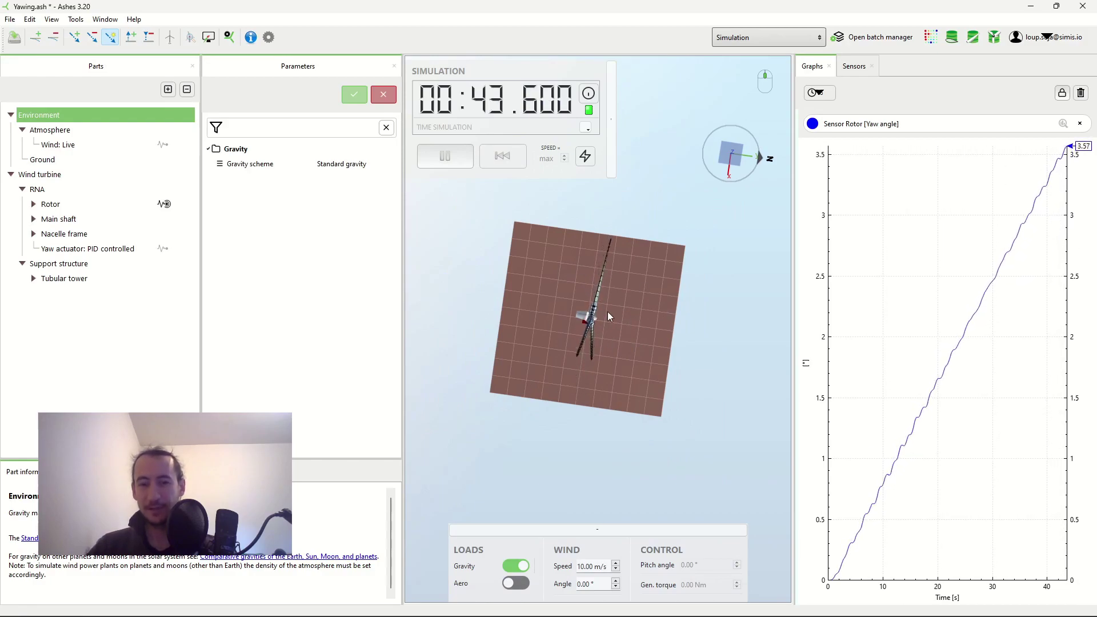
drag(621, 386, 622, 338)
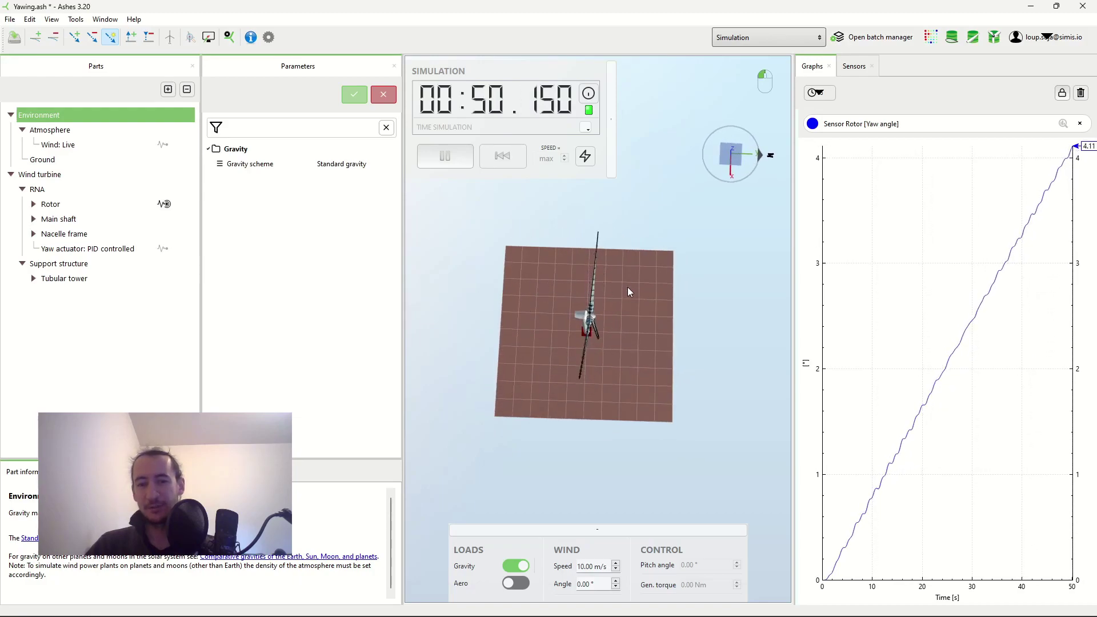
drag(629, 292, 566, 229)
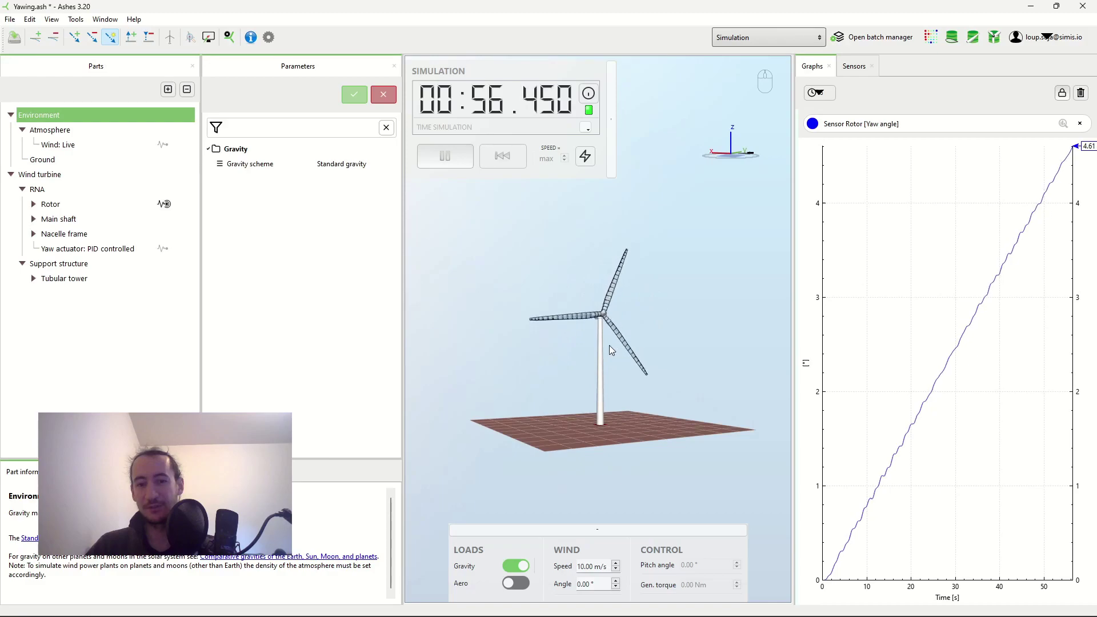
drag(612, 338, 619, 354)
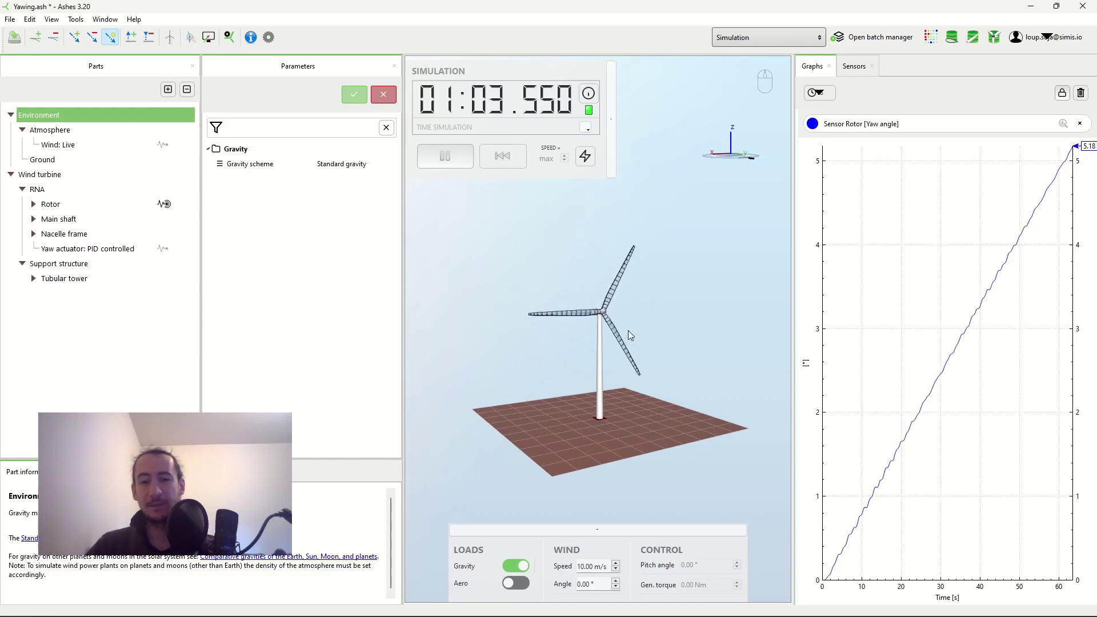
drag(530, 259, 670, 418)
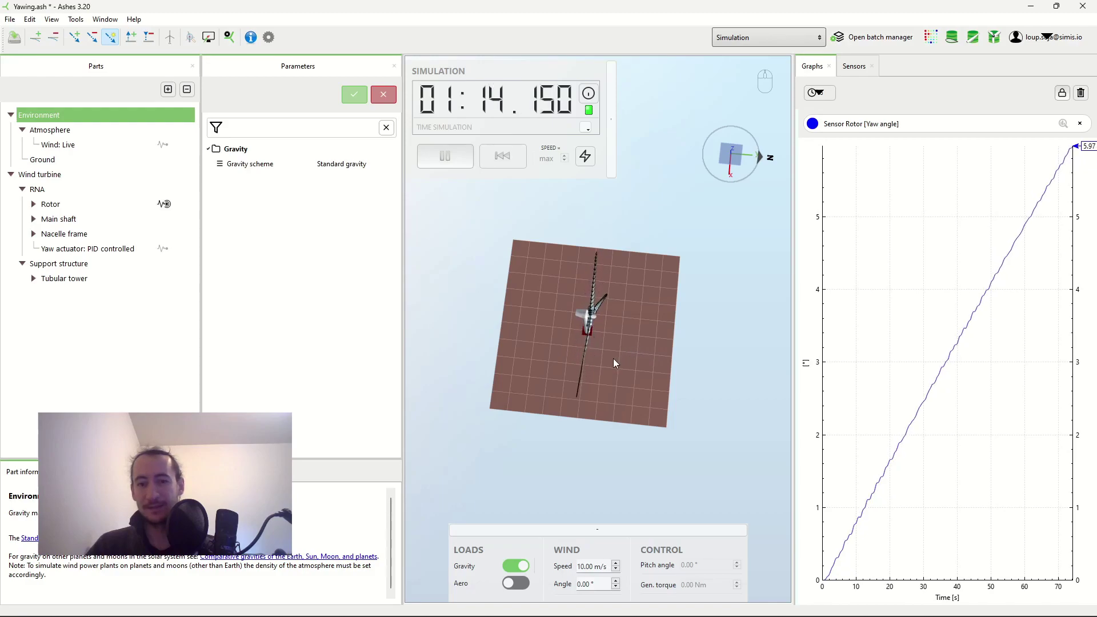
drag(609, 352, 543, 225)
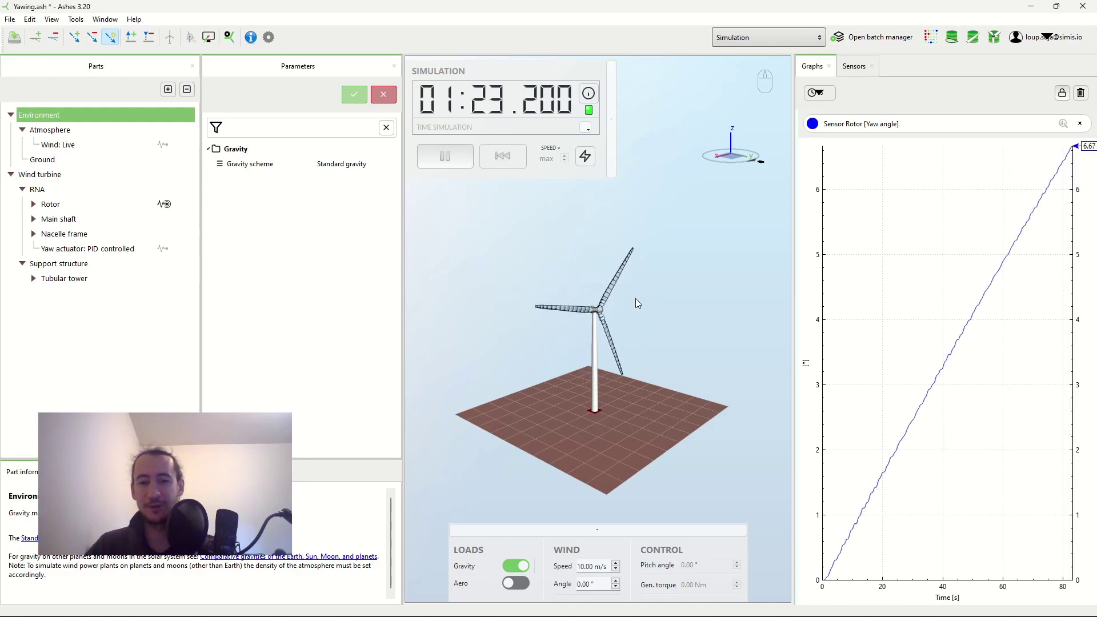
drag(641, 289, 627, 289)
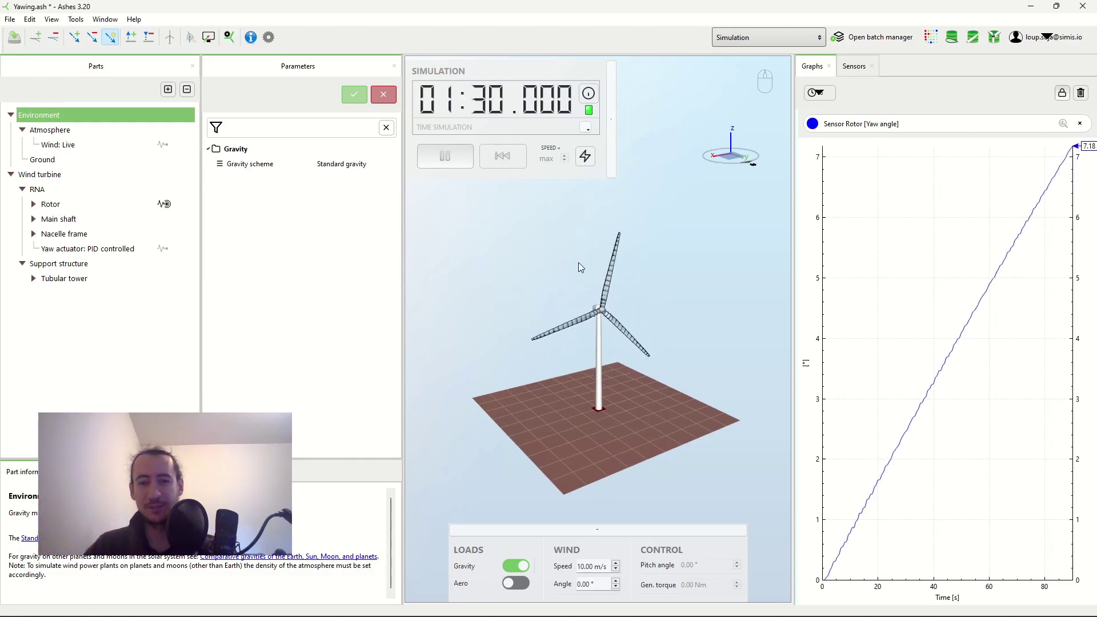
drag(580, 267, 628, 277)
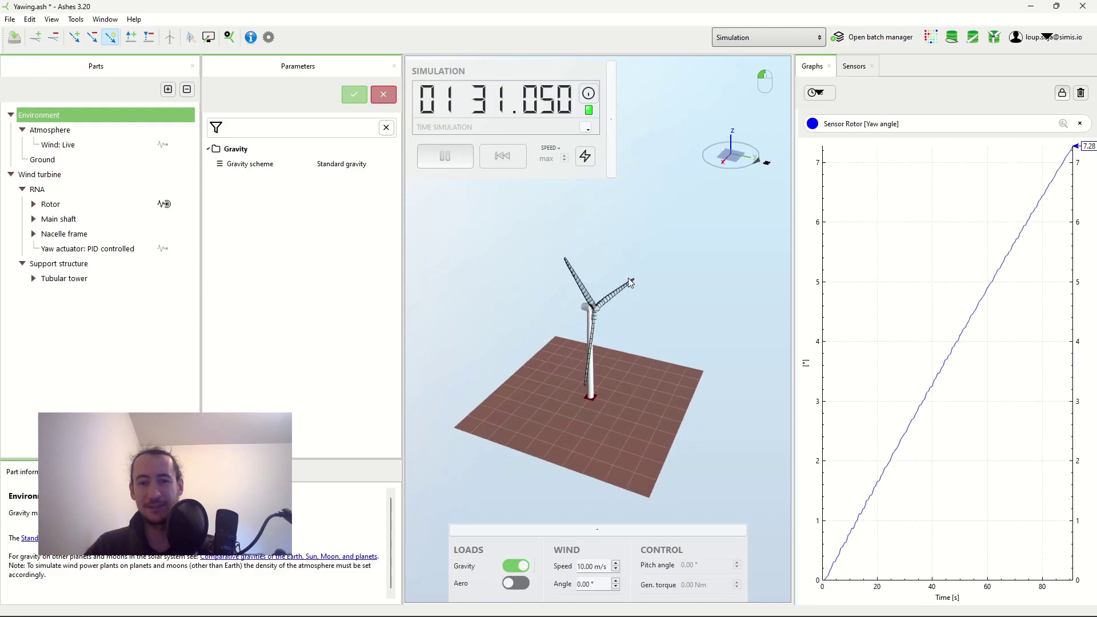
Step: Reset the run, switch Gravity off under Loads, and replay it with yaw staying near zero
click(496, 159)
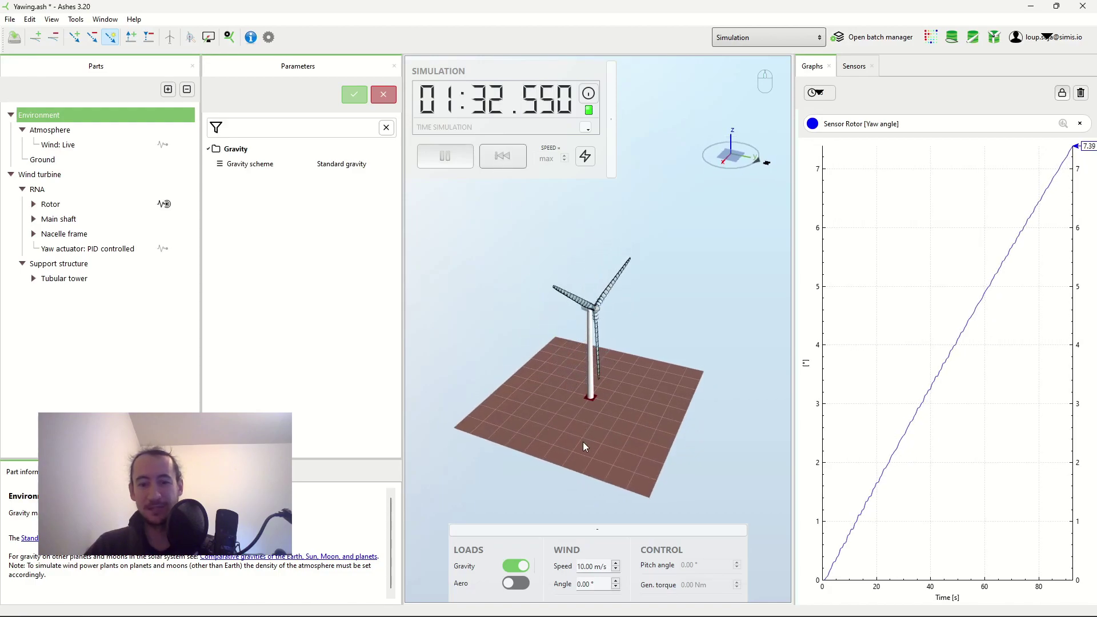
click(516, 565)
drag(572, 468, 608, 375)
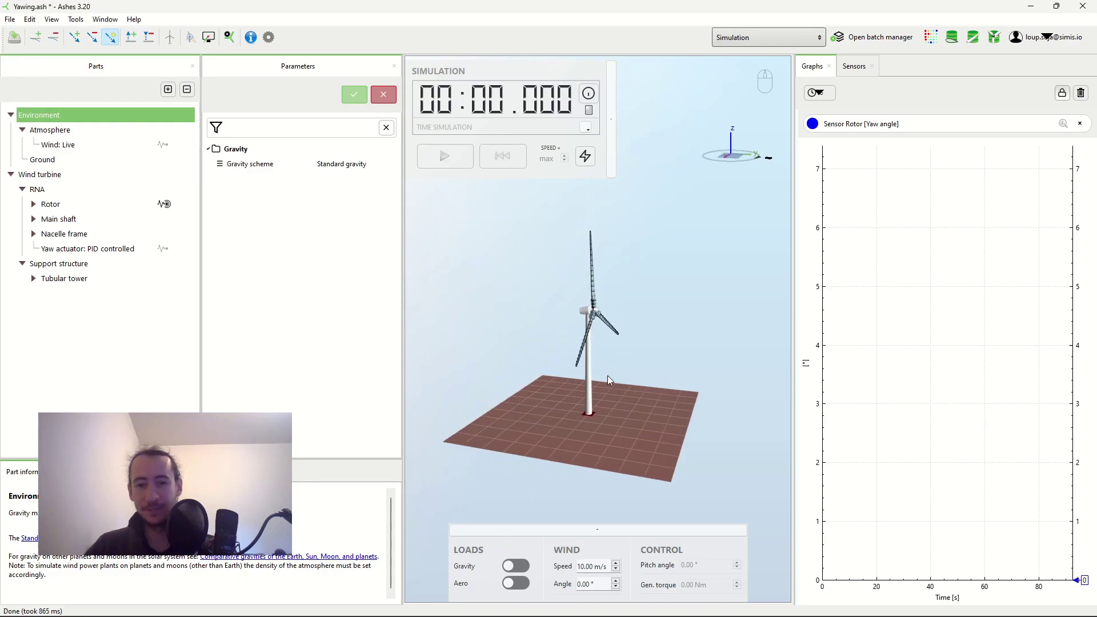
click(444, 157)
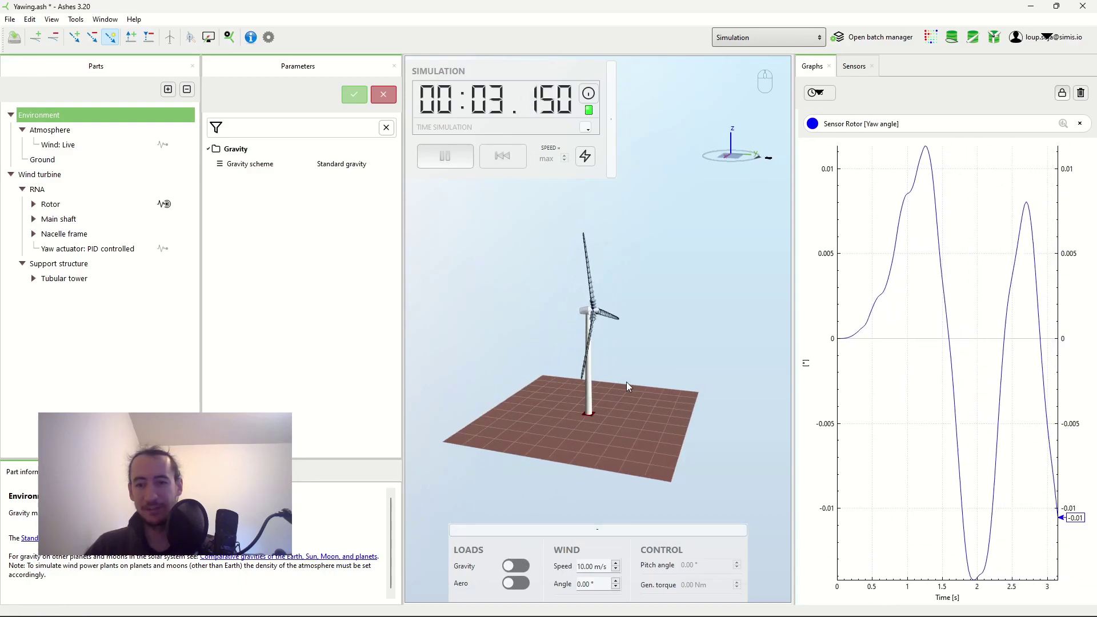
drag(608, 321, 570, 290)
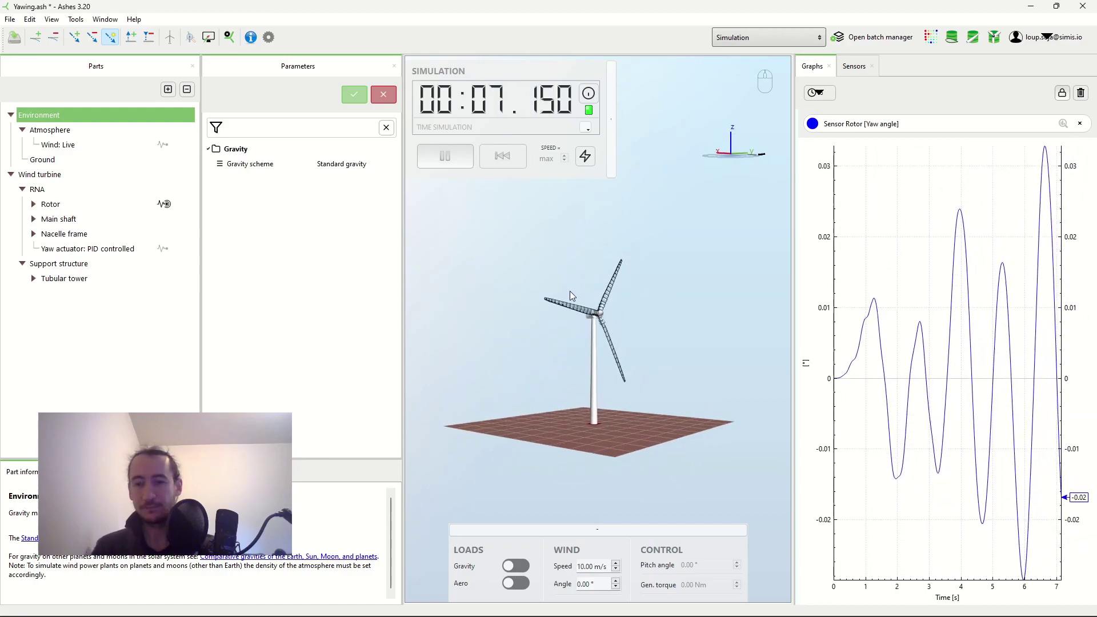